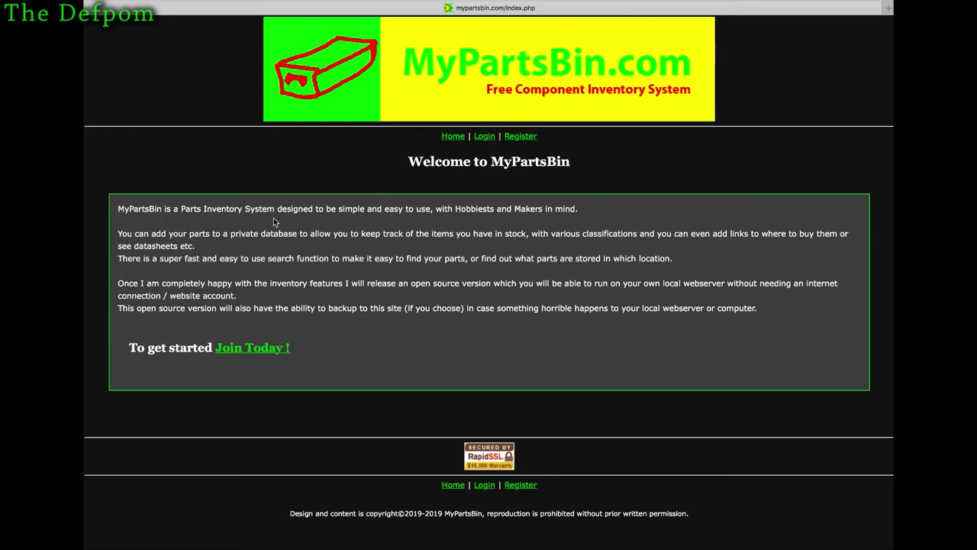
- Read the introduction on the welcome page describing the parts inventory system and its private database
left_click_drag(165, 208, 429, 211)
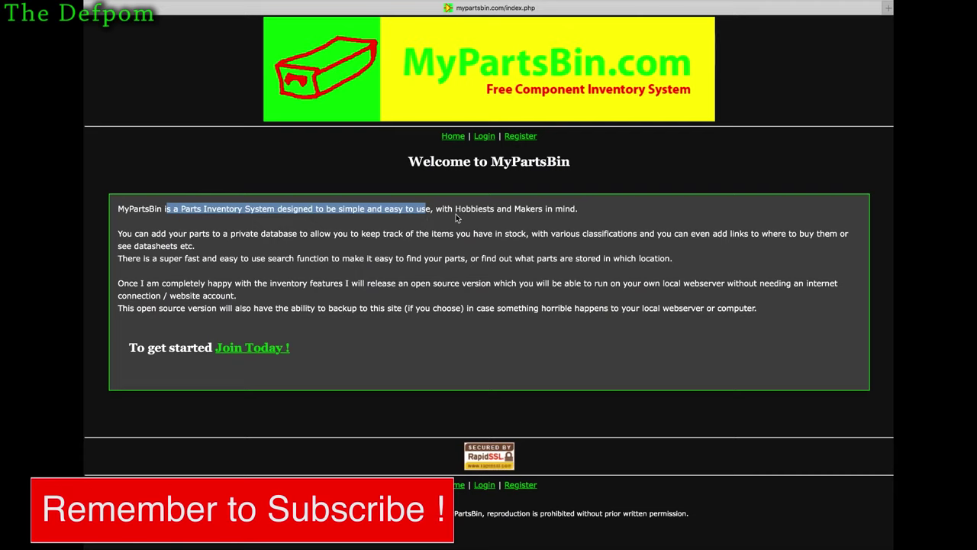
left_click(444, 209)
left_click_drag(445, 209, 560, 238)
left_click(560, 239)
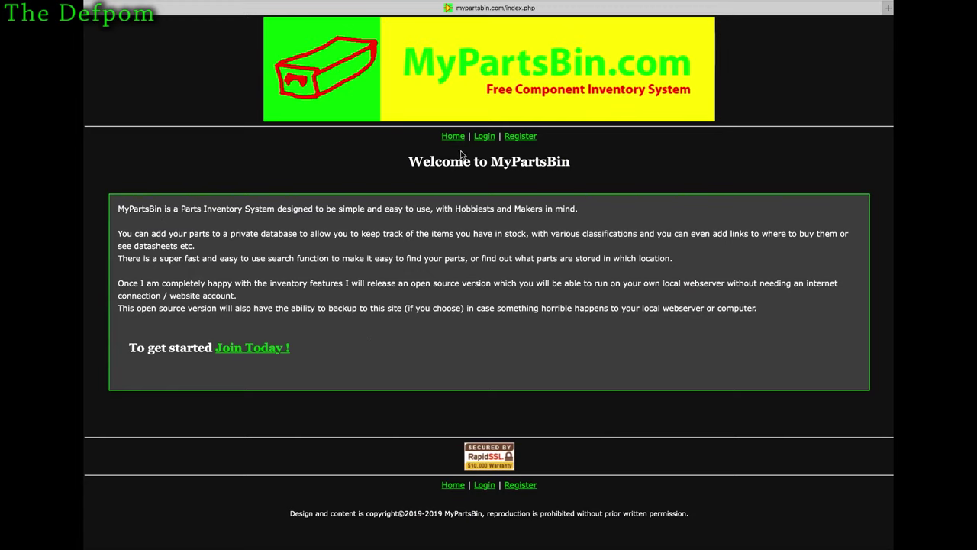
- Log in to MyPartsBin with the prefilled account details, using the Automatic Login option
left_click(484, 136)
left_click(414, 390)
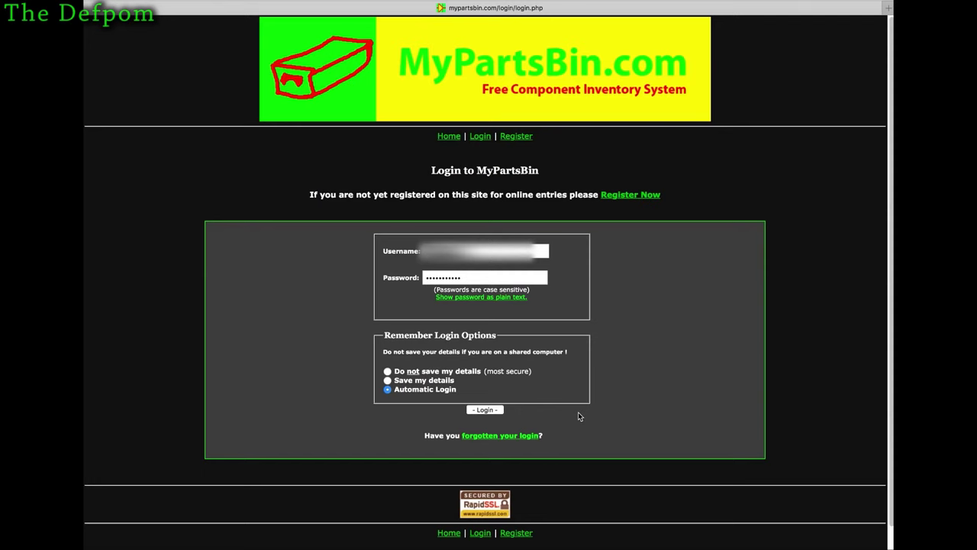
left_click(487, 410)
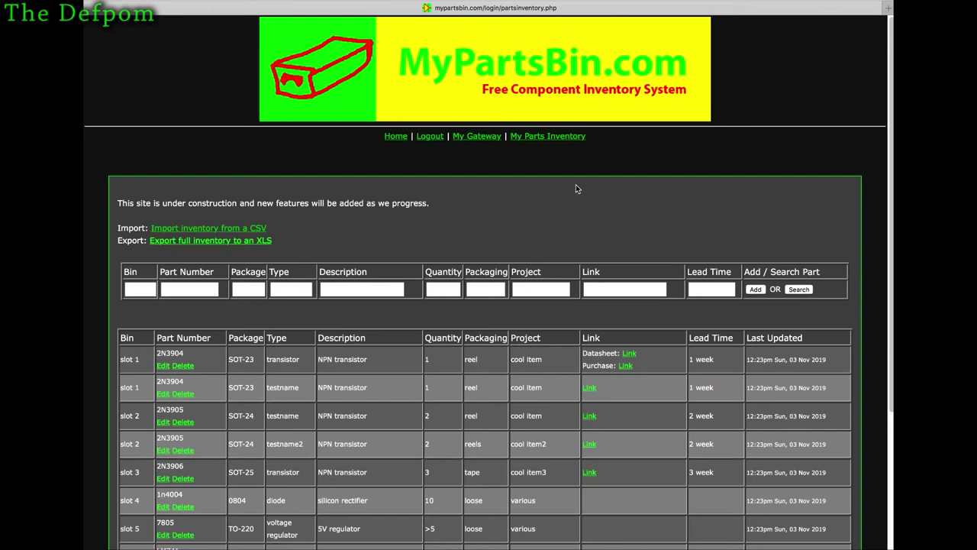
- Examine the parts inventory's columns, from Bin, Part Number and Package through Quantity and Packaging to Project and Link
scroll(595, 237, "down", 1)
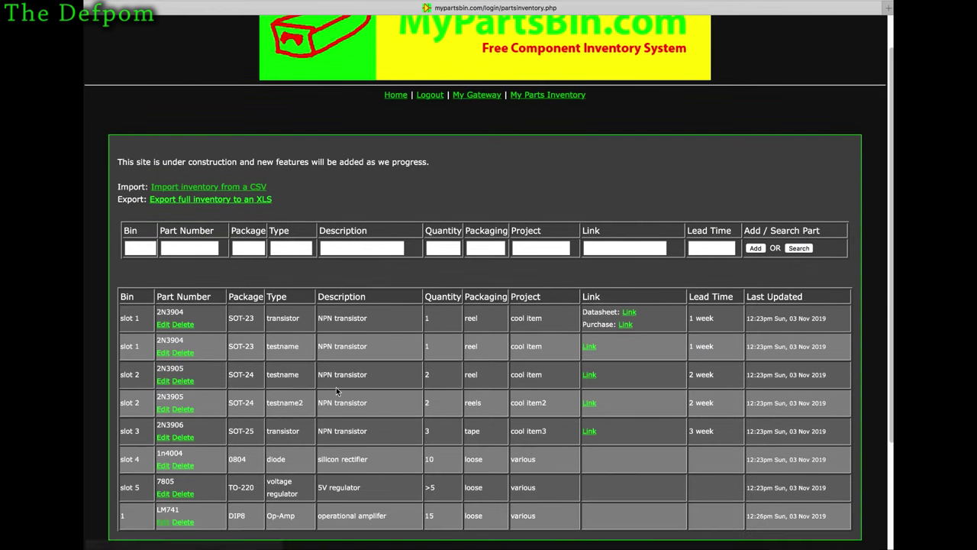
scroll(284, 417, "down", 1)
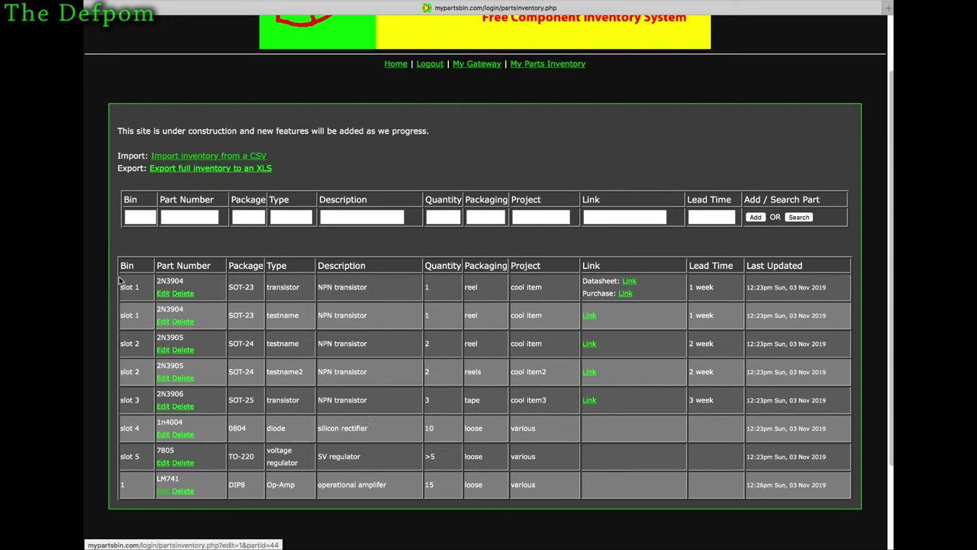
left_click_drag(131, 267, 218, 269)
left_click(243, 267)
double_click(244, 266)
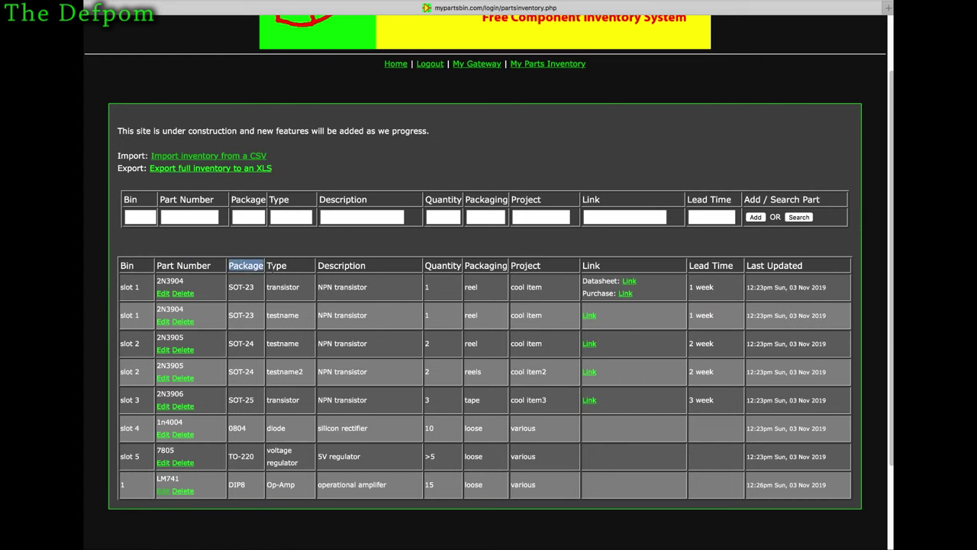
double_click(276, 265)
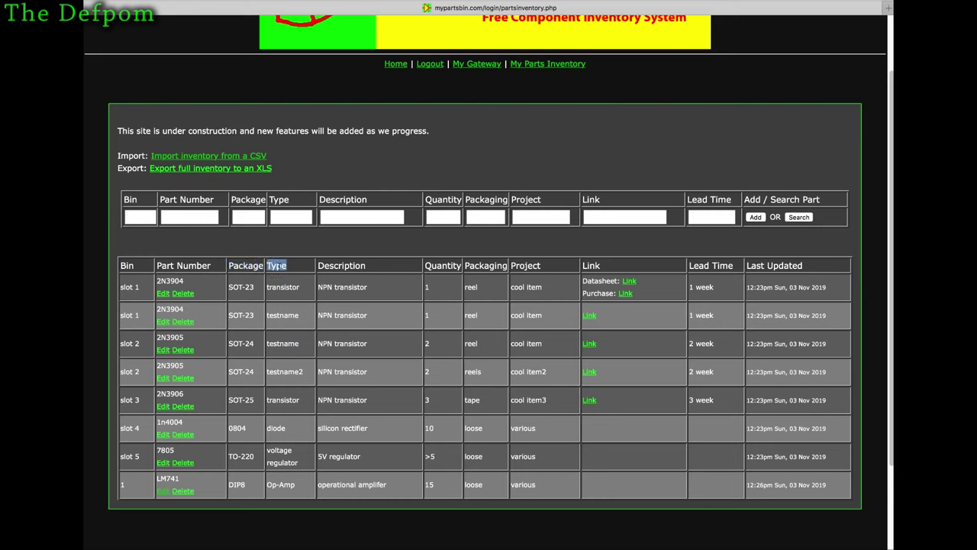
double_click(340, 266)
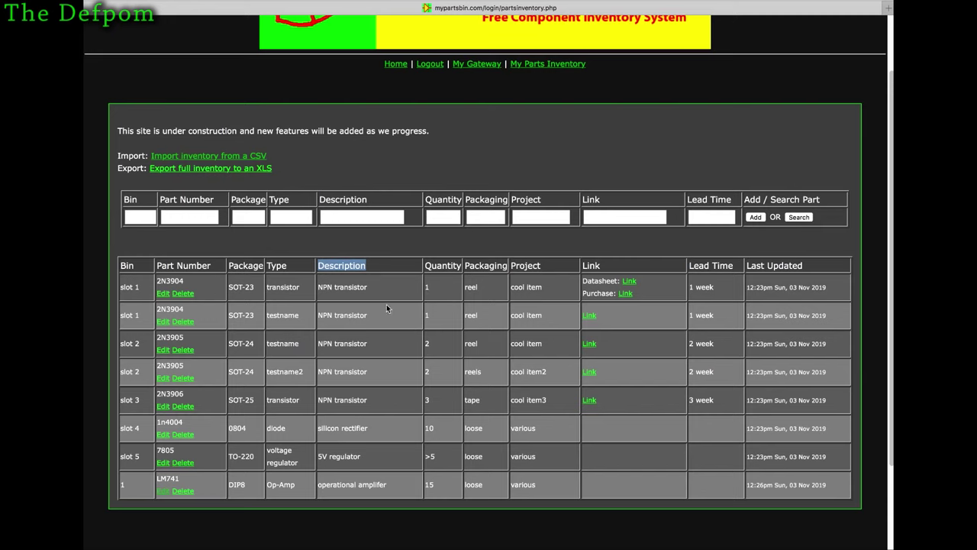
double_click(439, 265)
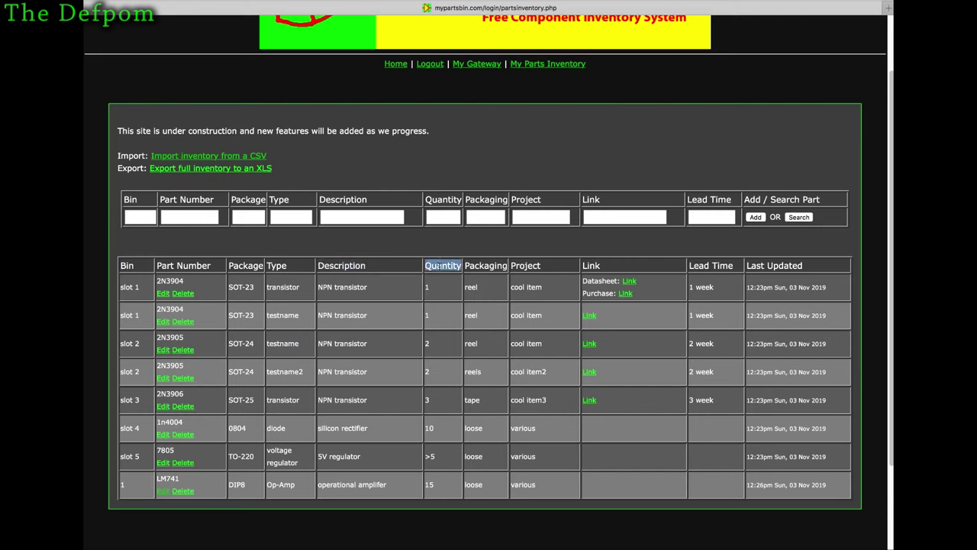
double_click(482, 266)
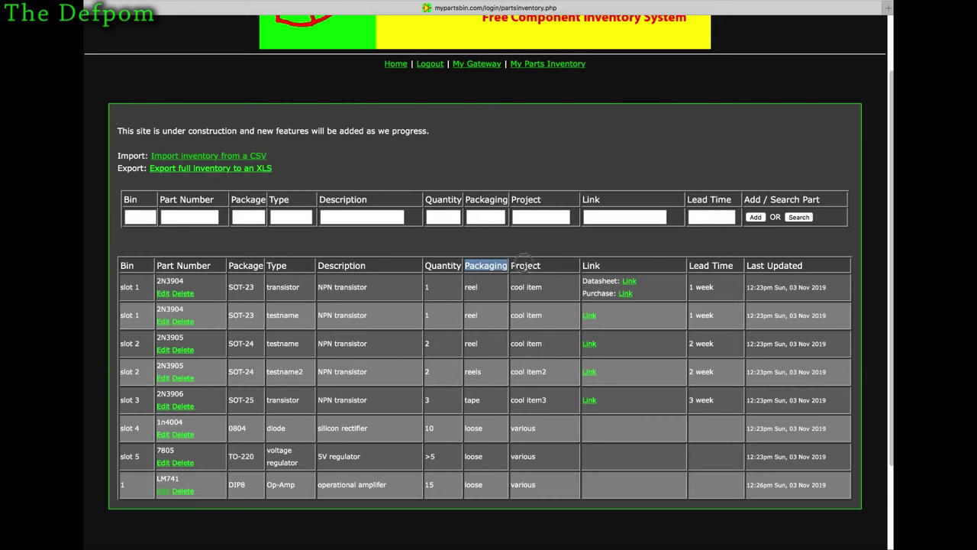
double_click(524, 261)
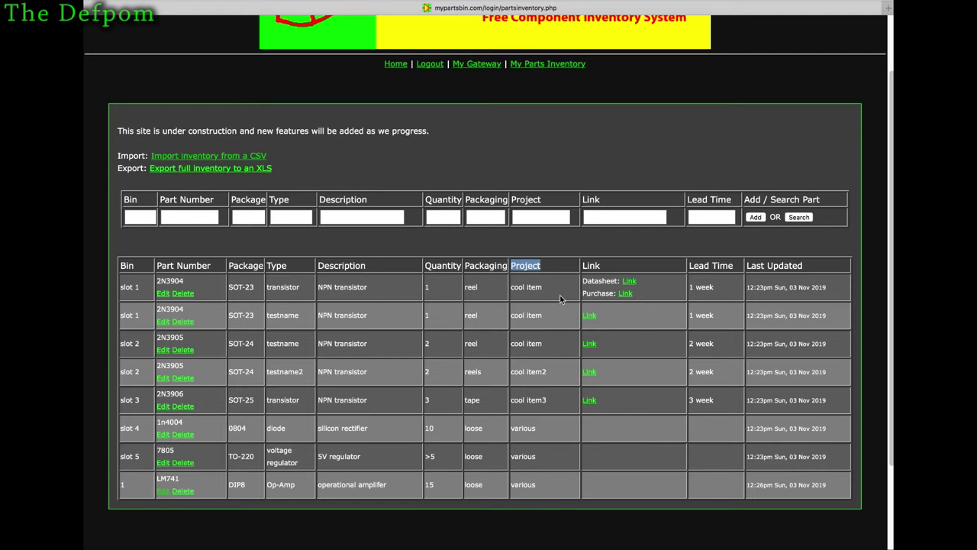
left_click(556, 293)
left_click(564, 220)
left_click(608, 216)
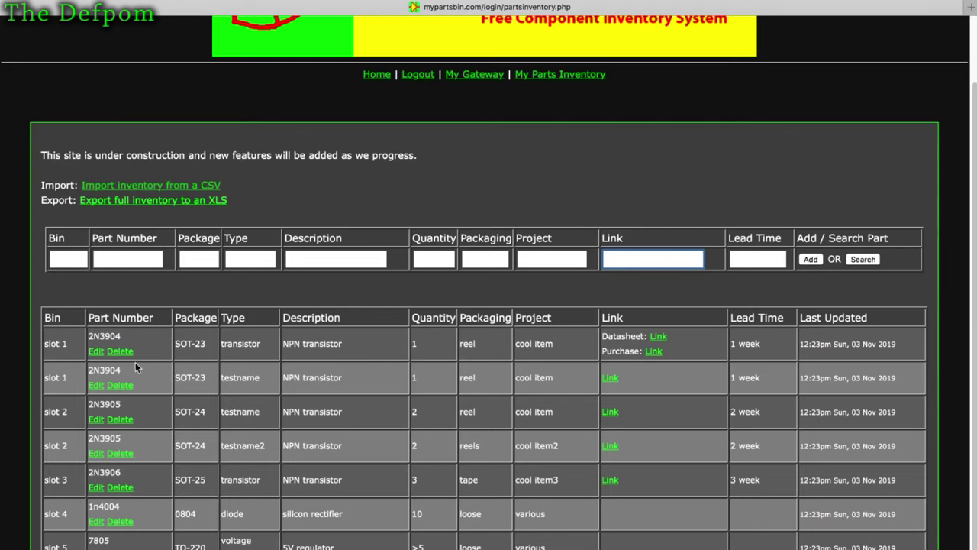
- Open the 2N3904 transistor in the first inventory row for editing and examine the Datasheet entry in its link
left_click(96, 352)
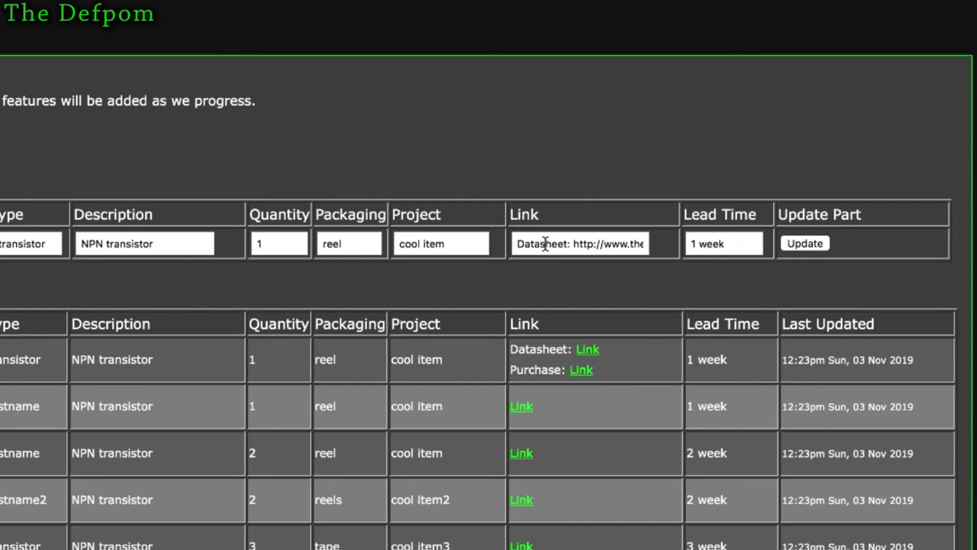
left_click(633, 344)
double_click(633, 343)
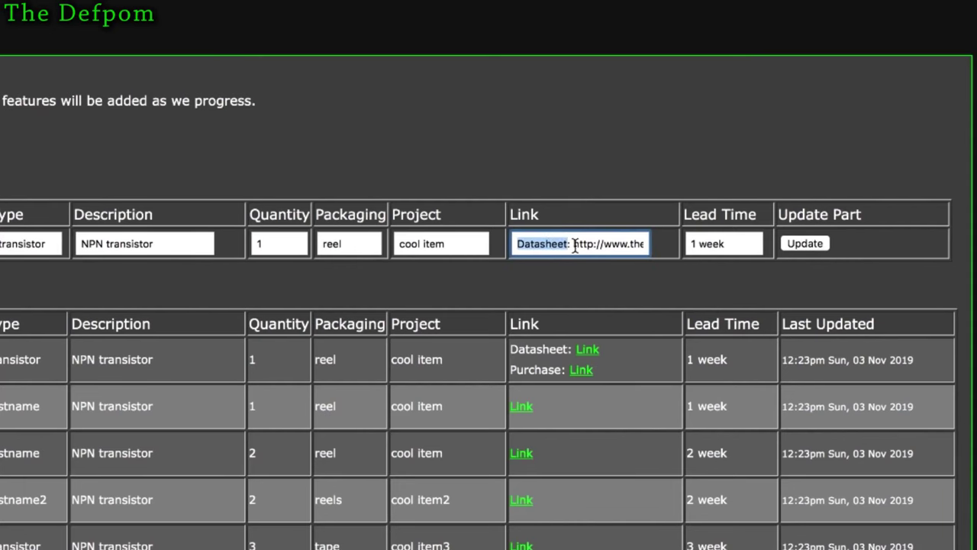
left_click(575, 246)
key("Right")
key("Right")
key("Right")
key("Right")
key("Right")
key("Right")
key("Right")
key("Right")
key("Right")
key("Right")
key("Right")
key("Right")
key("Right")
key("Right")
key("Right")
key("Right")
key("Right")
key("Right")
key("Right")
key("Right")
key("Right")
key("Right")
key("Right")
key("Right")
key("Right")
key("Right")
key("Right")
key("Right")
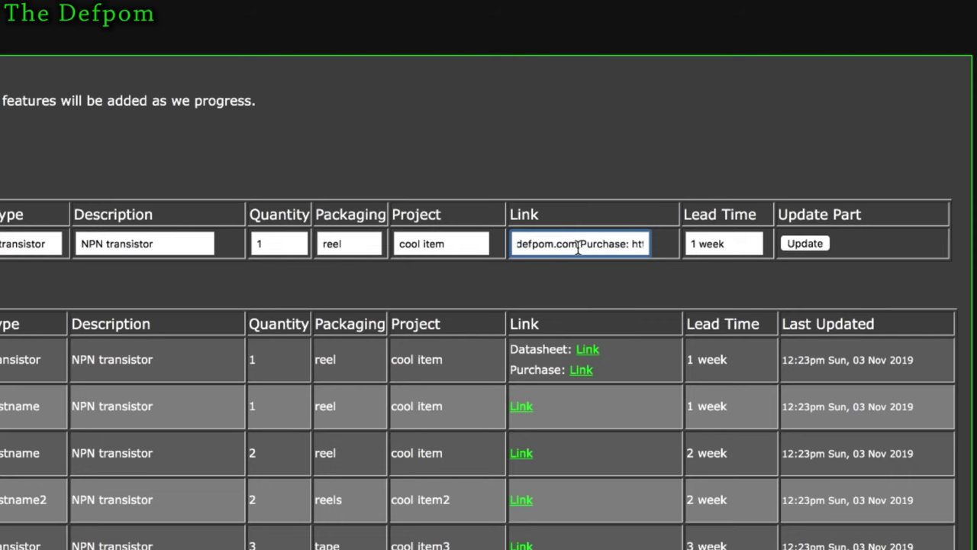
- Check the Purchase entry in the 2N3904's link and update the part in the inventory
left_click(582, 243)
left_click_drag(583, 243, 633, 245)
left_click(633, 244)
double_click(636, 243)
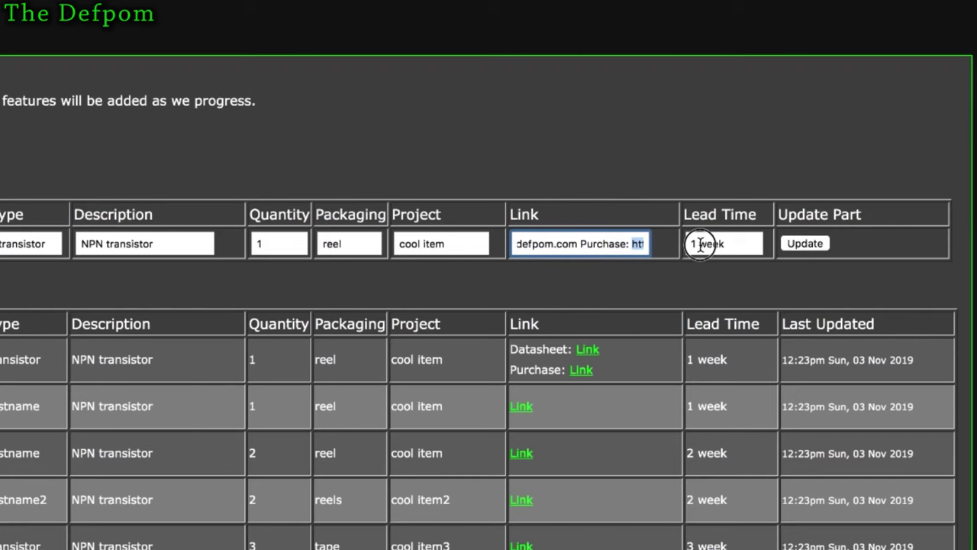
left_click(621, 289)
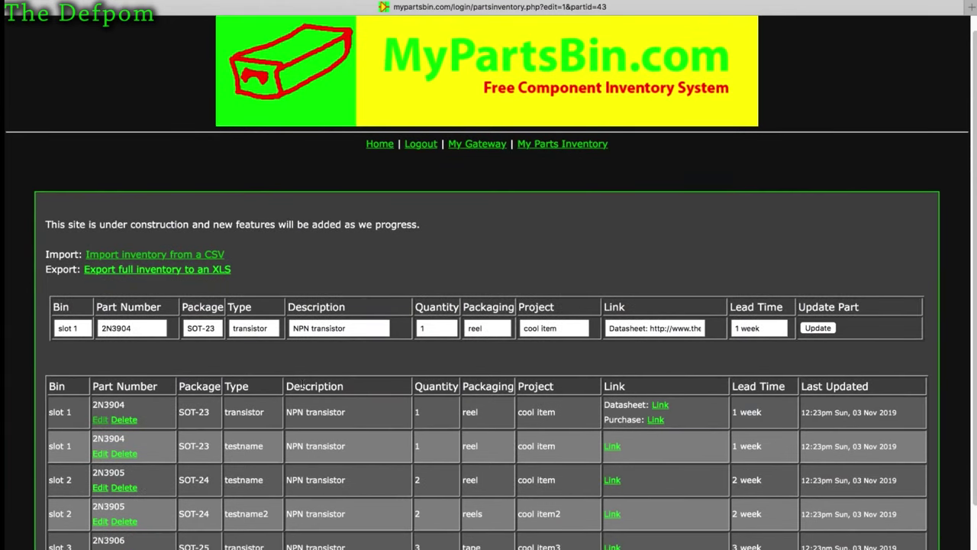
scroll(314, 483, "down", 1)
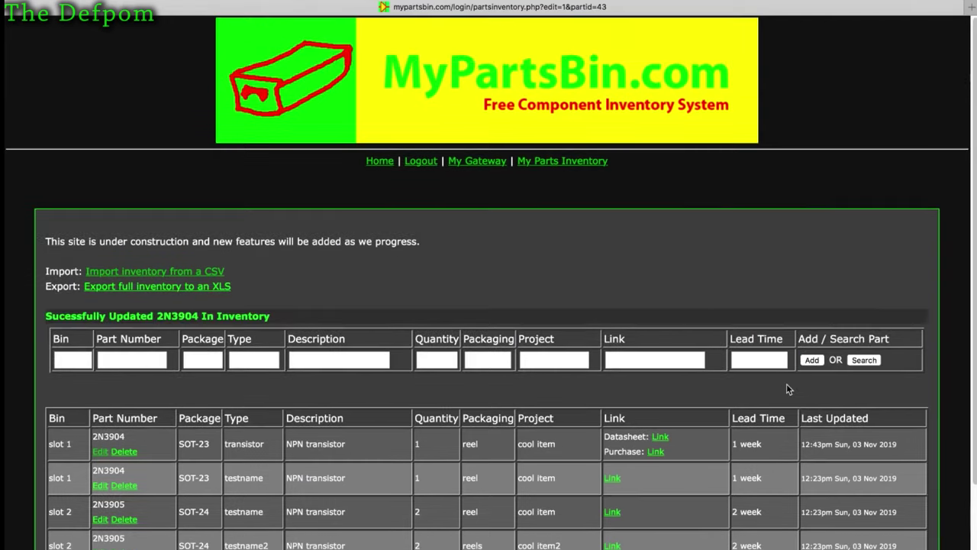
- Search the inventory for parts whose package matches SOT
scroll(403, 330, "down", 3)
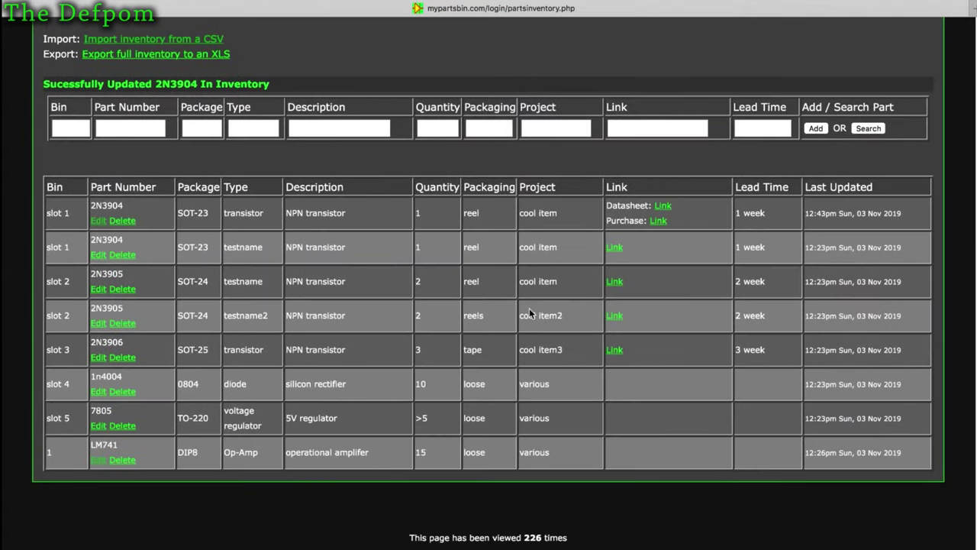
scroll(527, 312, "up", 1)
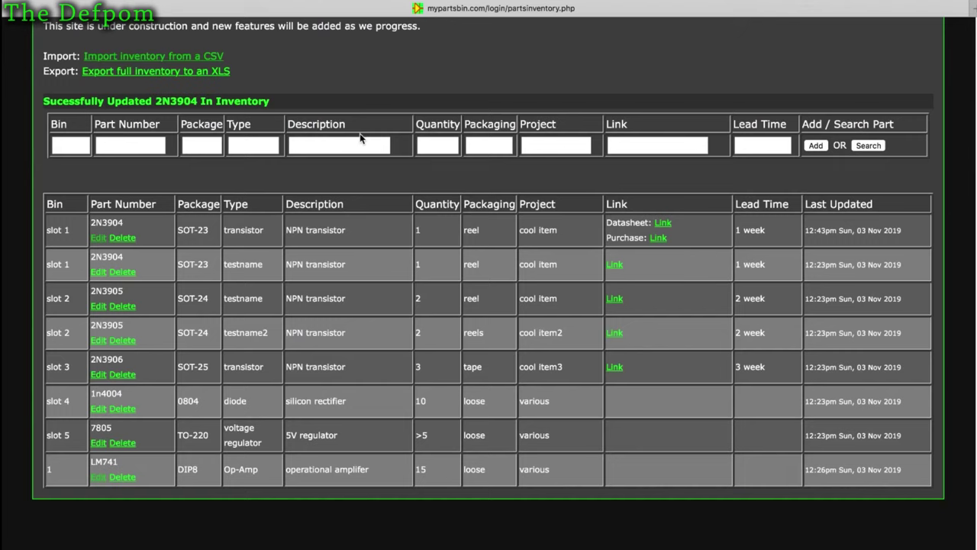
left_click(738, 147)
left_click(133, 145)
left_click(211, 143)
type("sot")
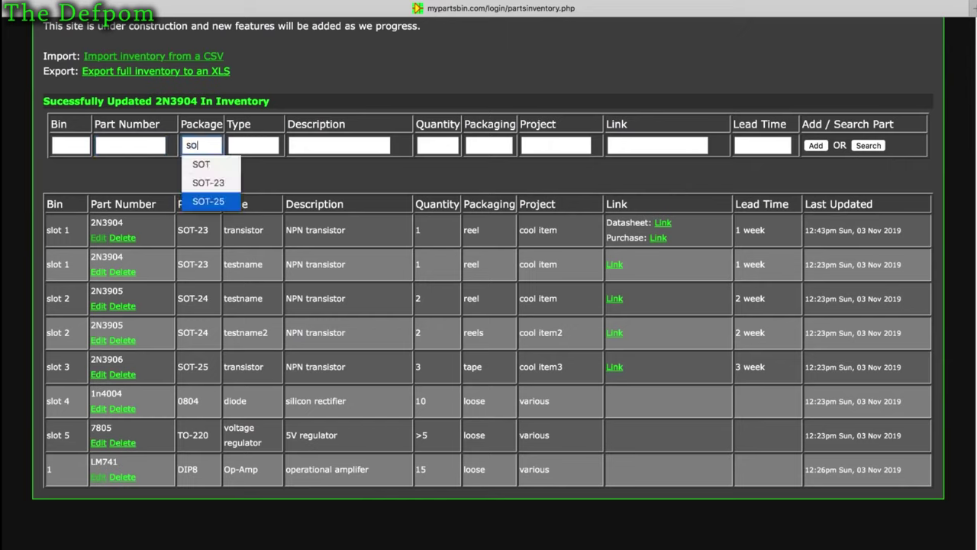
key("BackSpace")
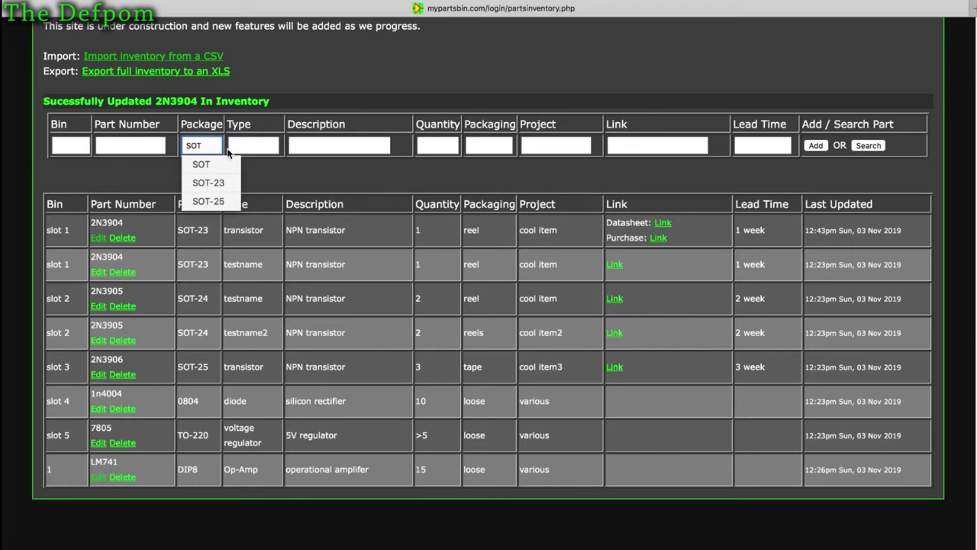
left_click(317, 192)
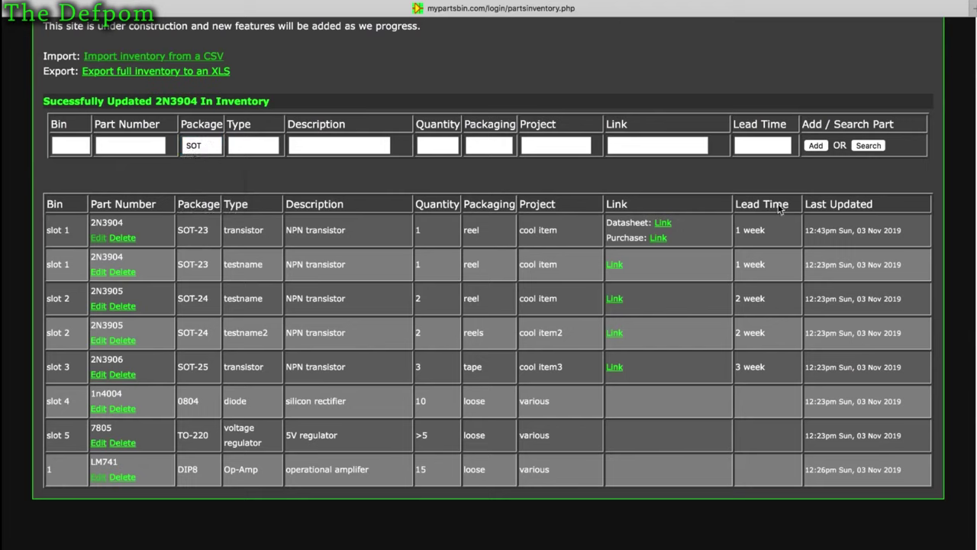
left_click(868, 145)
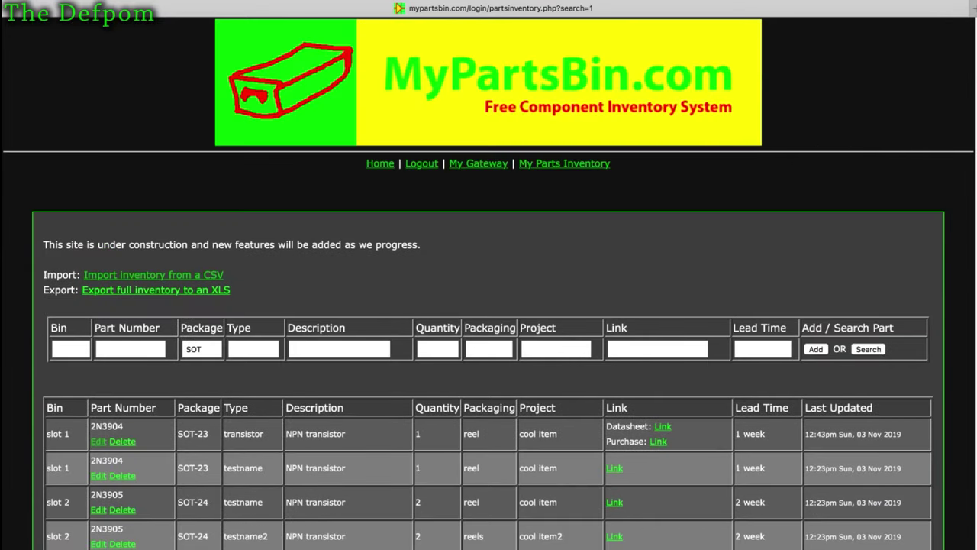
scroll(488, 381, "down", 1)
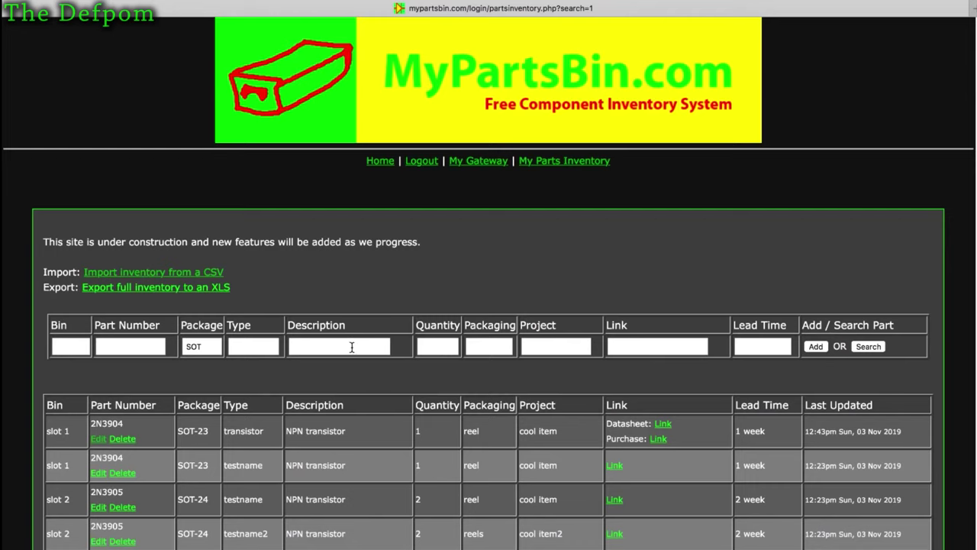
- Clear the package criterion and search the inventory for parts with the project "various"
left_click_drag(217, 347, 107, 339)
key("BackSpace")
left_click(567, 346)
type("various")
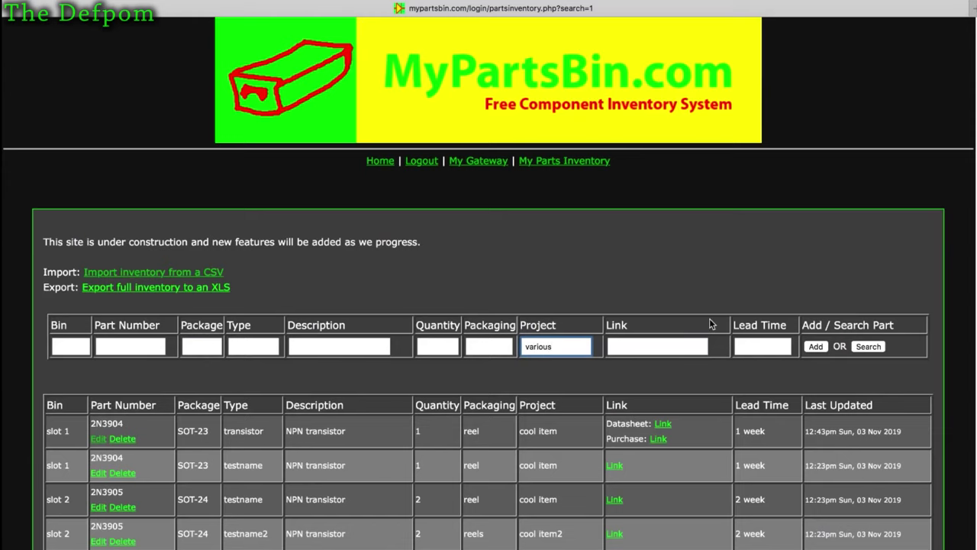
left_click(870, 347)
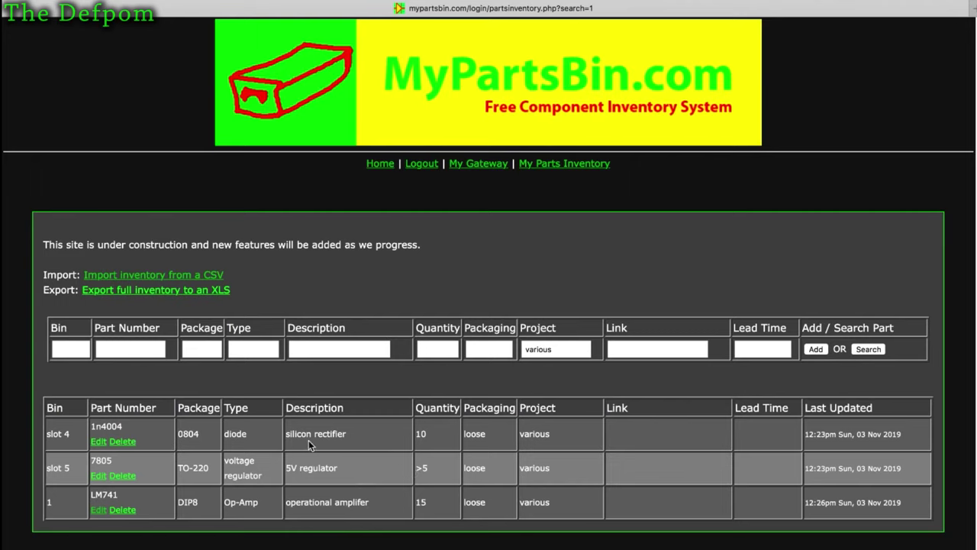
- Narrow the "various" project search to the type "diode" and check the type and project of the matching part
left_click(259, 349)
type("diode")
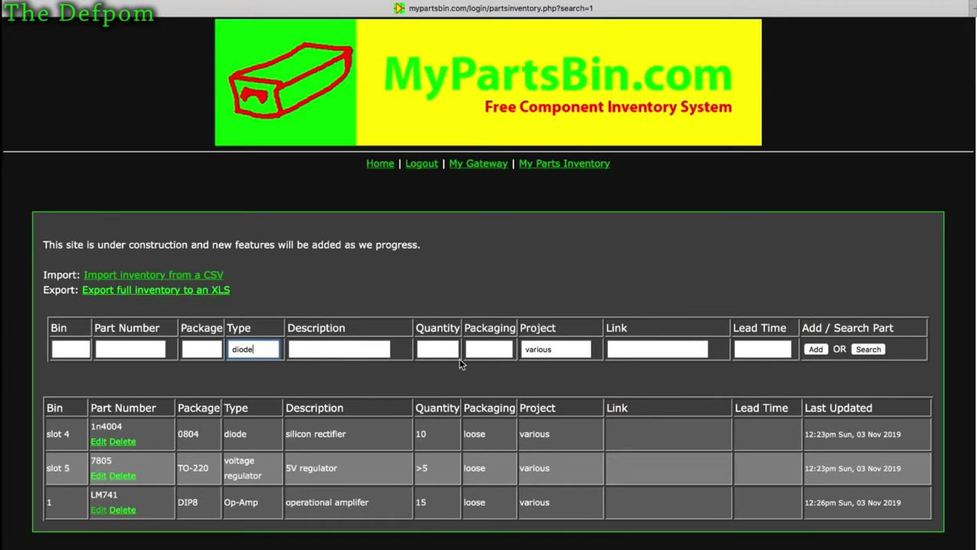
left_click(875, 350)
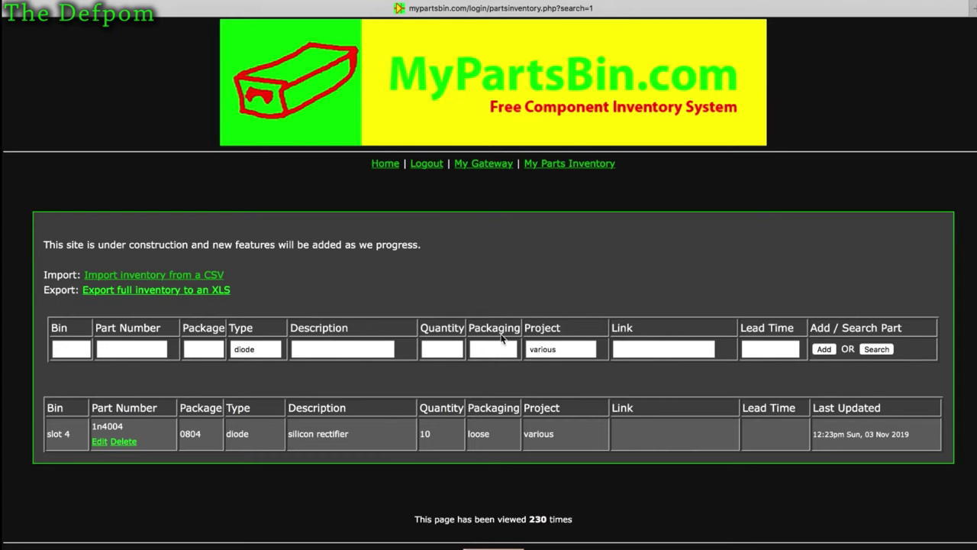
left_click_drag(226, 435, 260, 434)
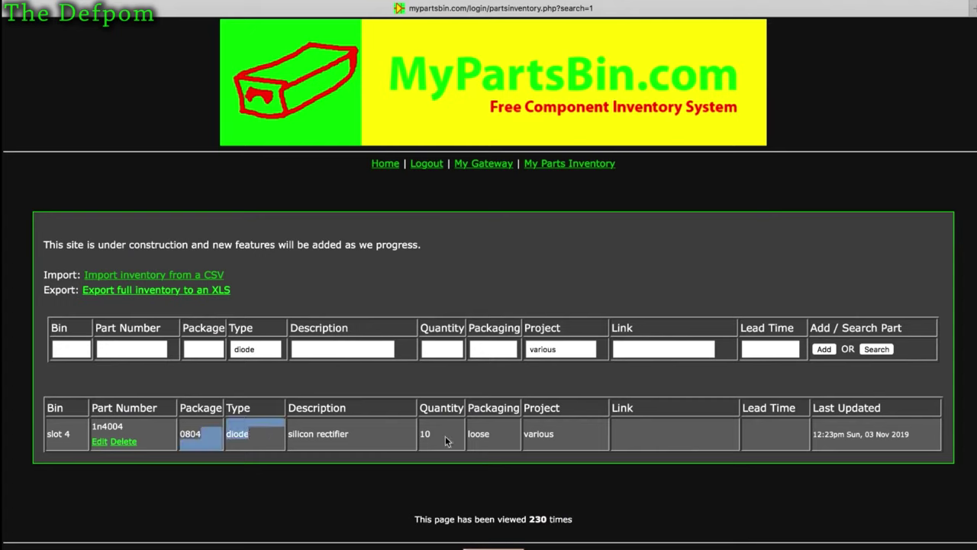
double_click(541, 433)
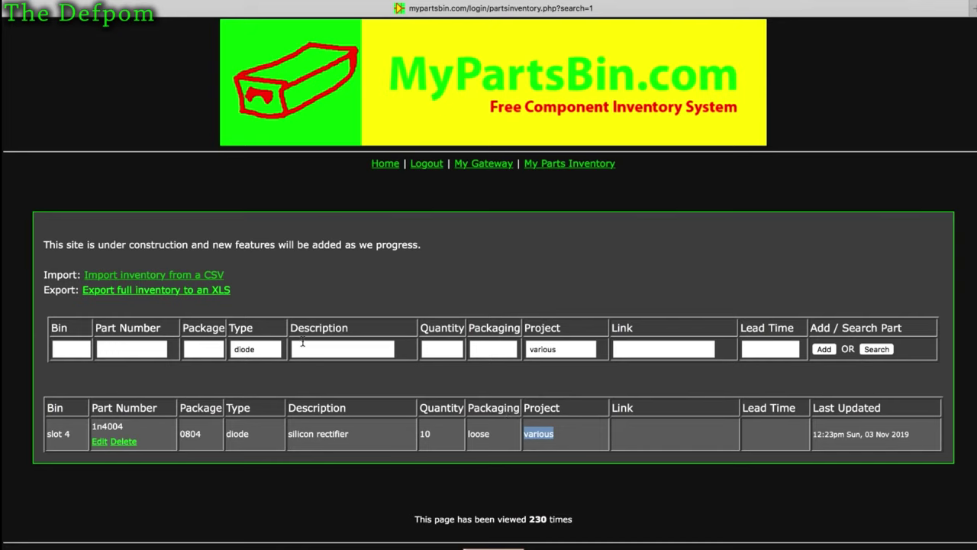
- Clear all search criteria and list the full parts inventory again
key("super+r")
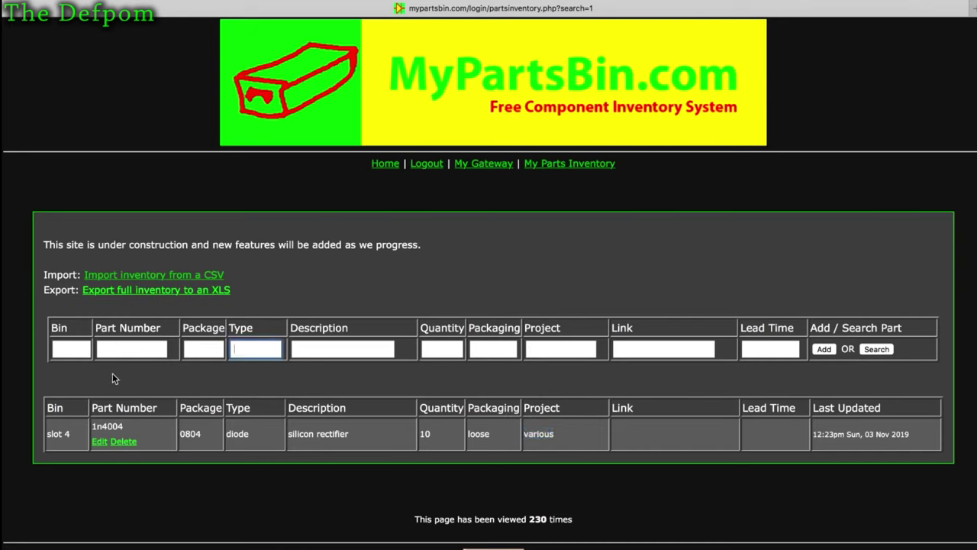
left_click(884, 351)
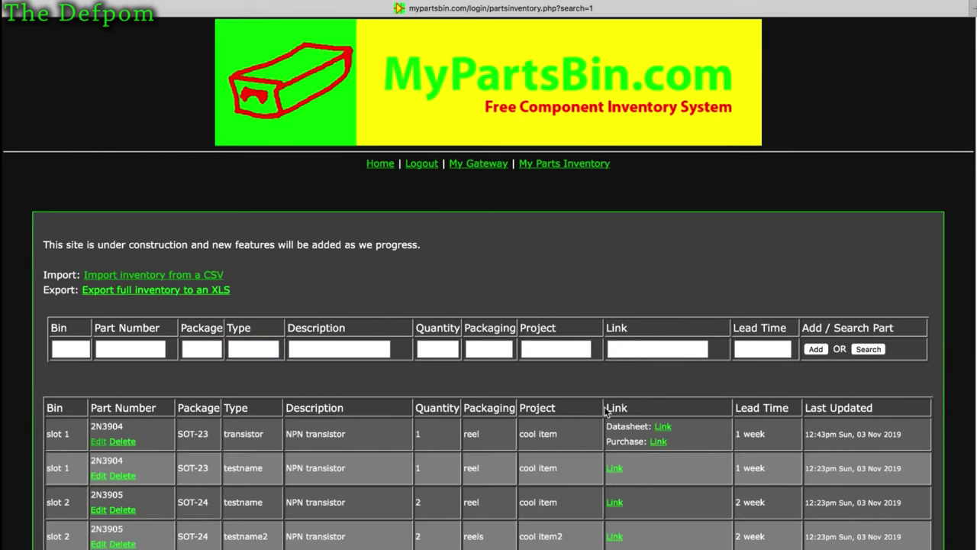
scroll(605, 408, "down", 1)
scroll(603, 406, "down", 1)
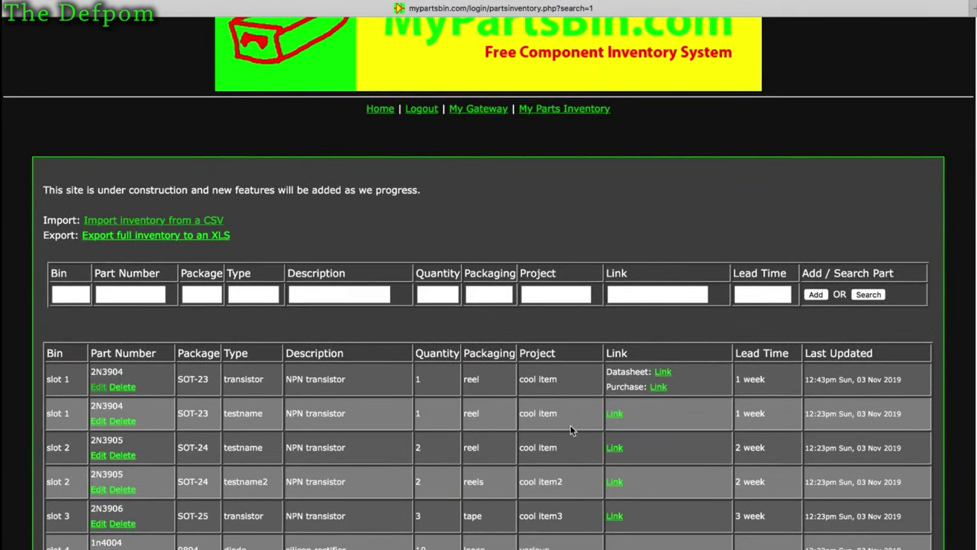
- Search the inventory for parts with the packaging "reel"
left_click(495, 296)
type("reel")
left_click(868, 294)
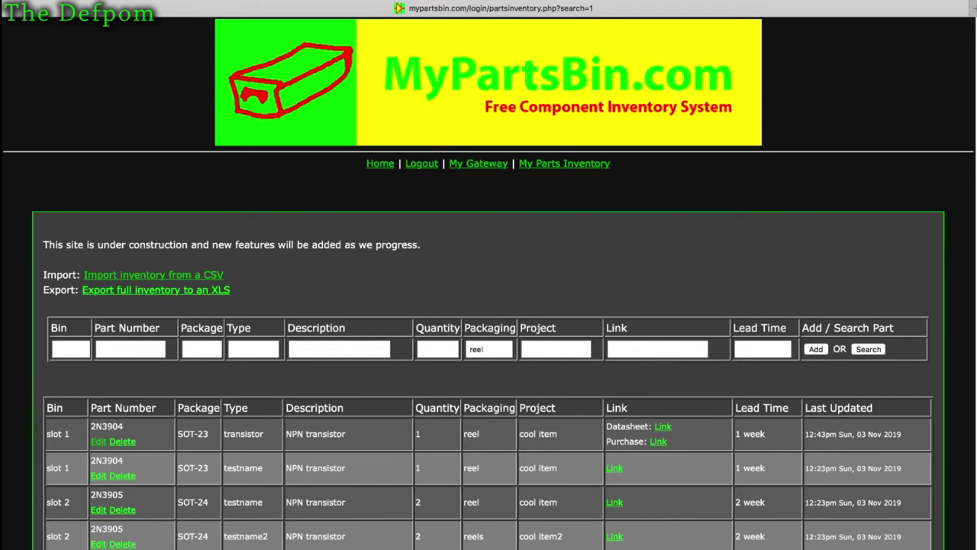
- Narrow the "reel" packaging search to the package "sot-23"
left_click(203, 352)
type("sot-23")
left_click(871, 349)
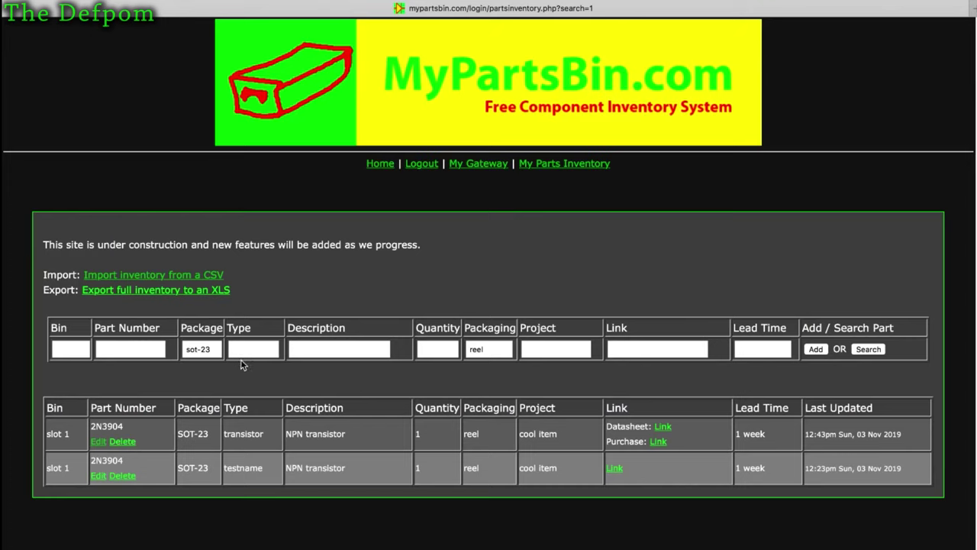
- Reset the package and packaging search by reloading the full parts inventory, and look over the list
left_click(195, 349)
left_click(498, 345)
left_click(224, 389)
left_click_drag(212, 345, 163, 346)
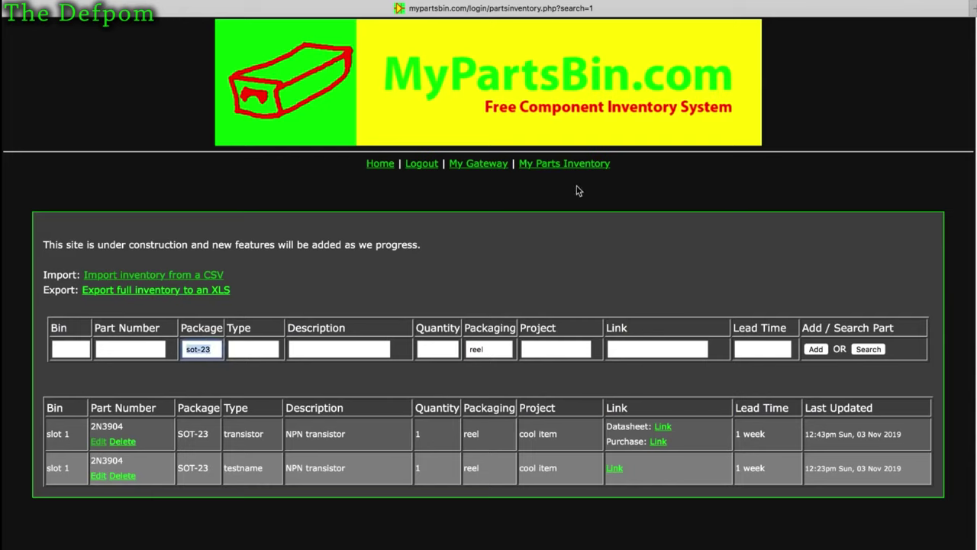
left_click(585, 164)
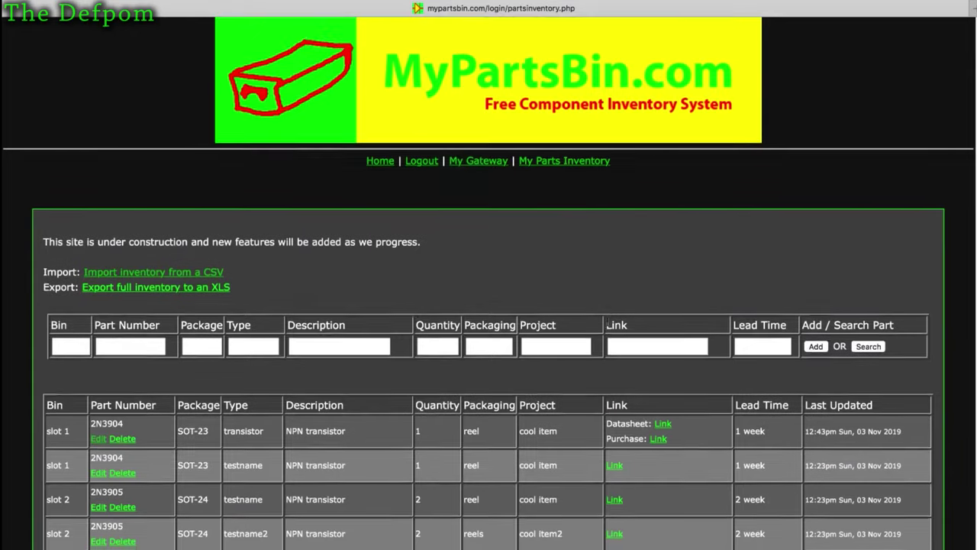
scroll(607, 326, "down", 3)
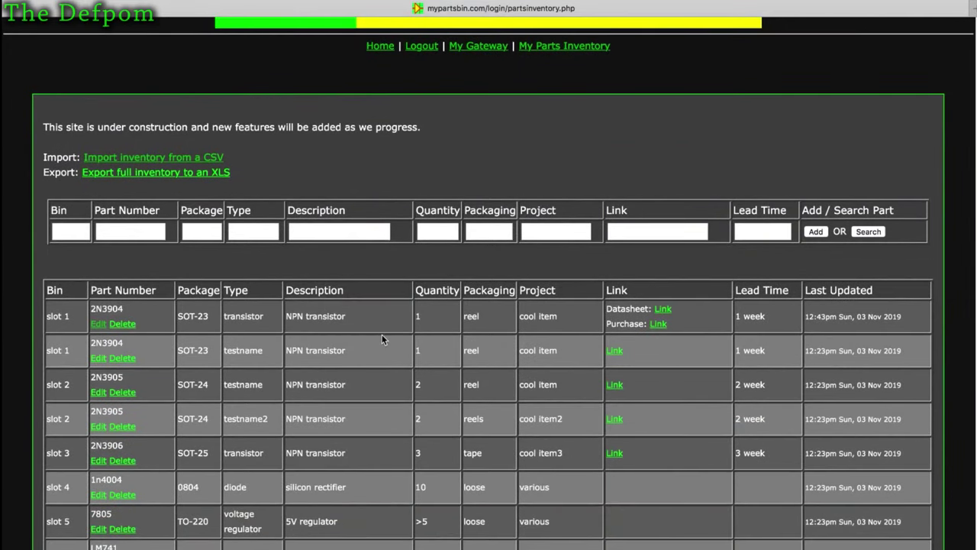
scroll(375, 338, "up", 1)
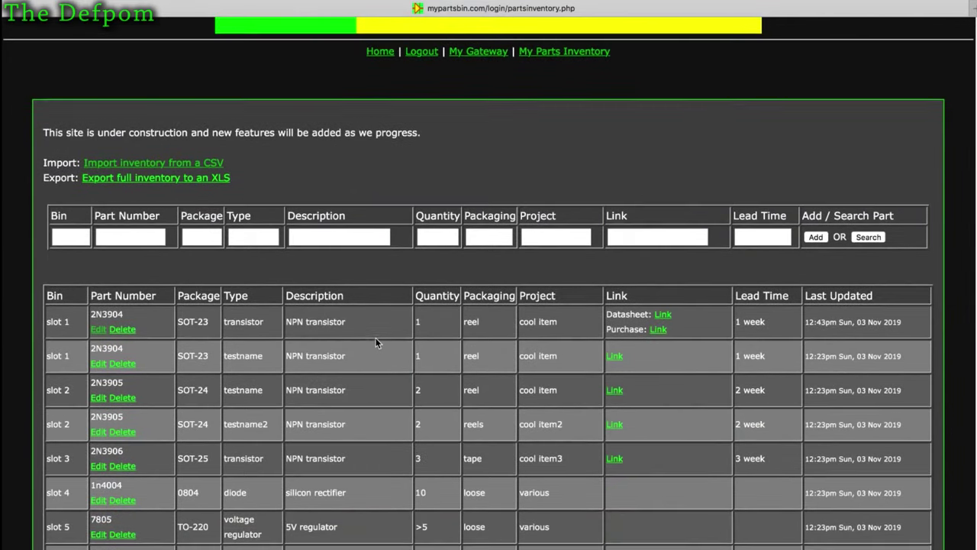
- Export the full inventory to an XLS file, enlarge the opened spreadsheet window and autofit columns A to L
left_click(187, 180)
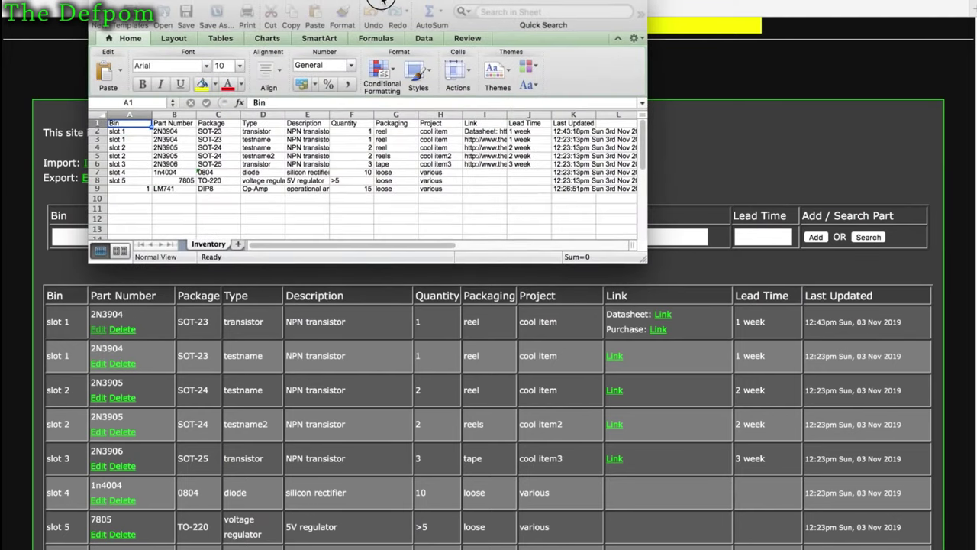
left_click_drag(632, 279, 866, 310)
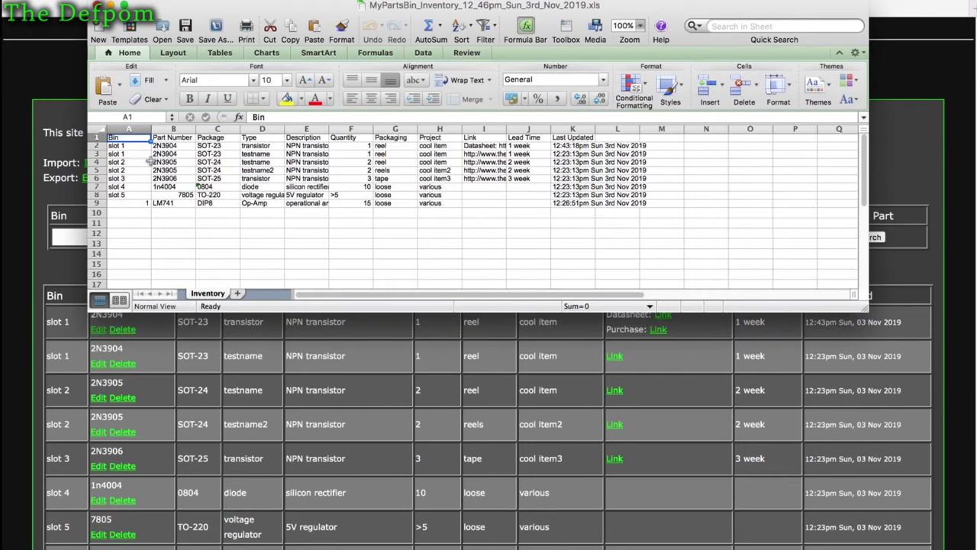
left_click(139, 128)
left_click_drag(459, 136, 630, 129)
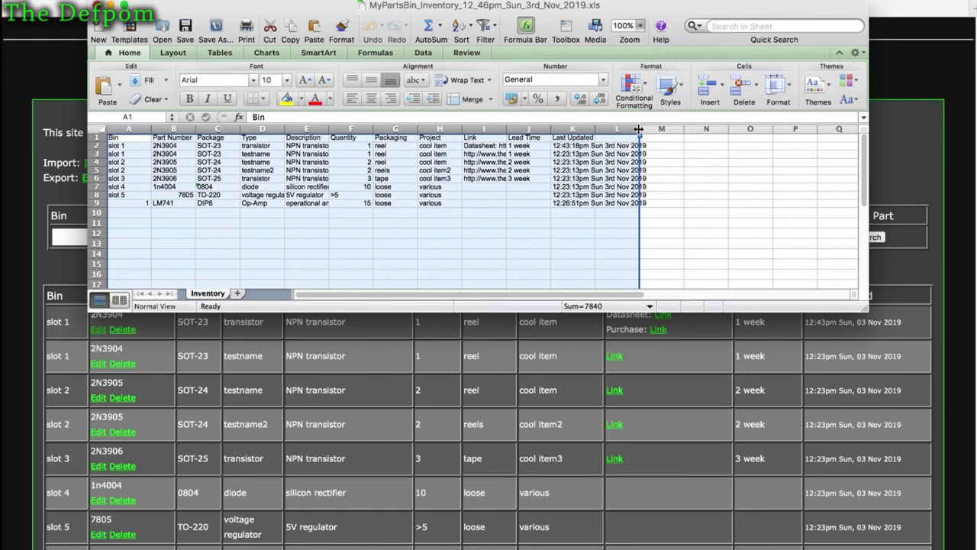
double_click(638, 129)
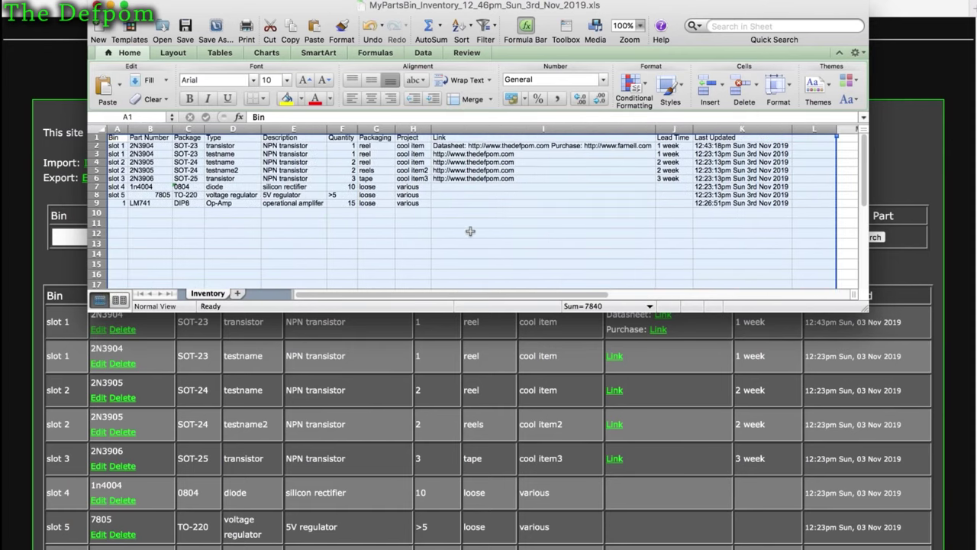
left_click(468, 232)
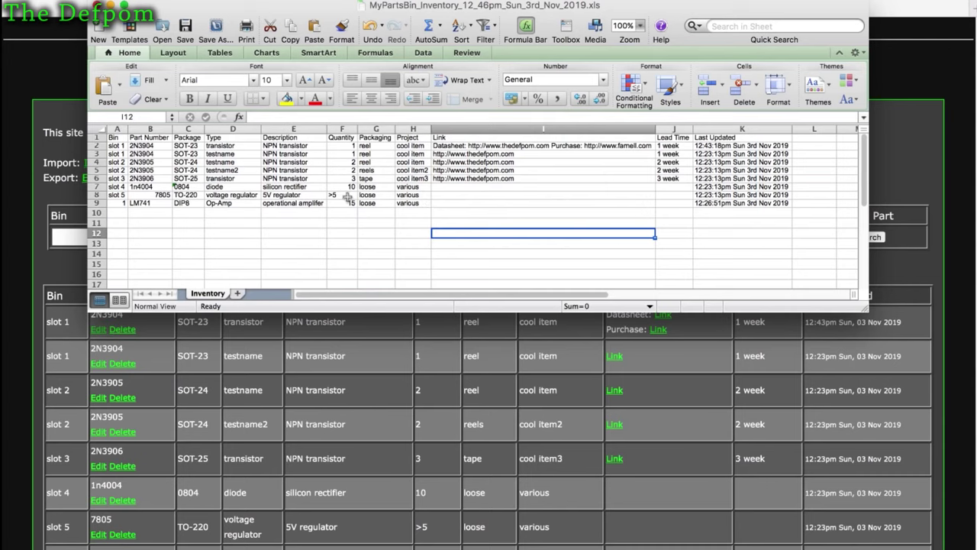
- Inspect the package cell of the 1n4004 diode and the part number cell of the voltage regulator in the exported sheet
left_click(188, 187)
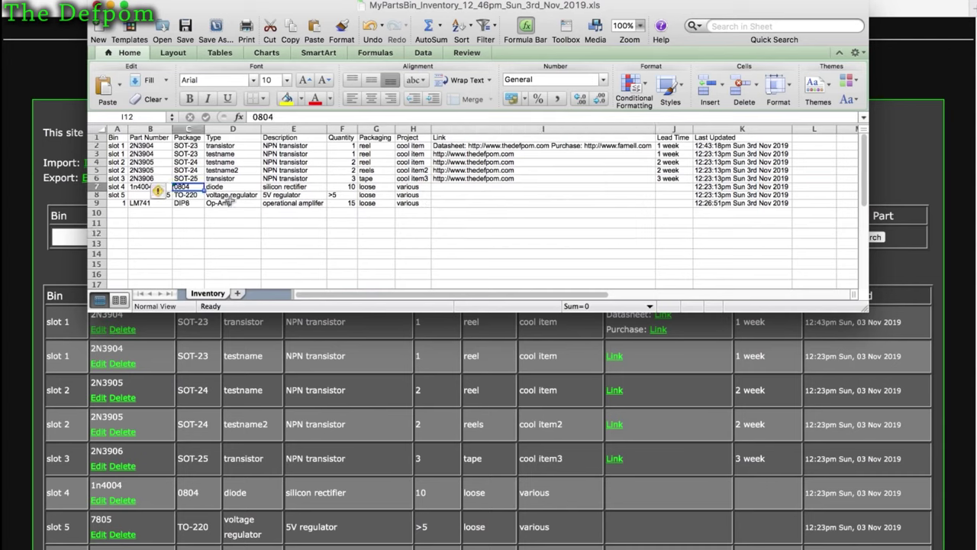
left_click(167, 215)
left_click(162, 195)
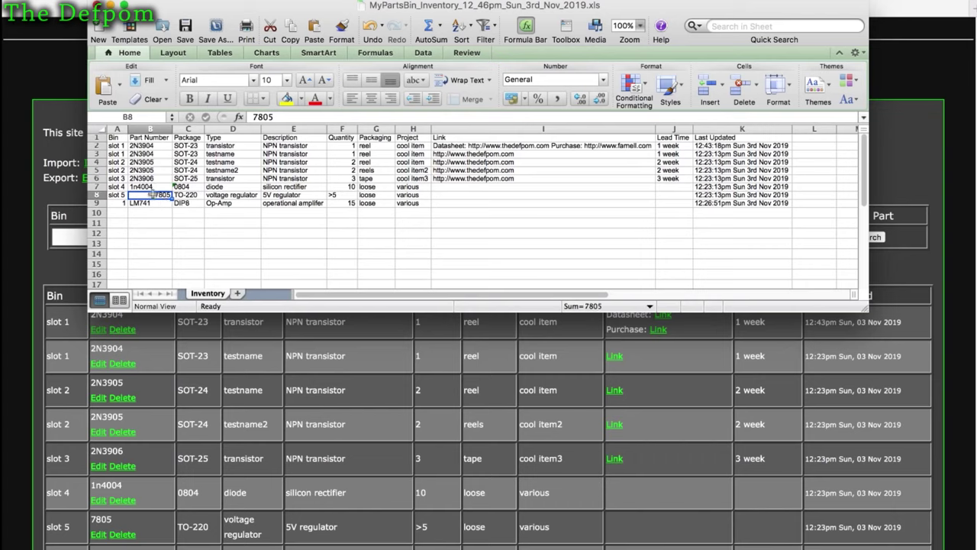
right_click(154, 198)
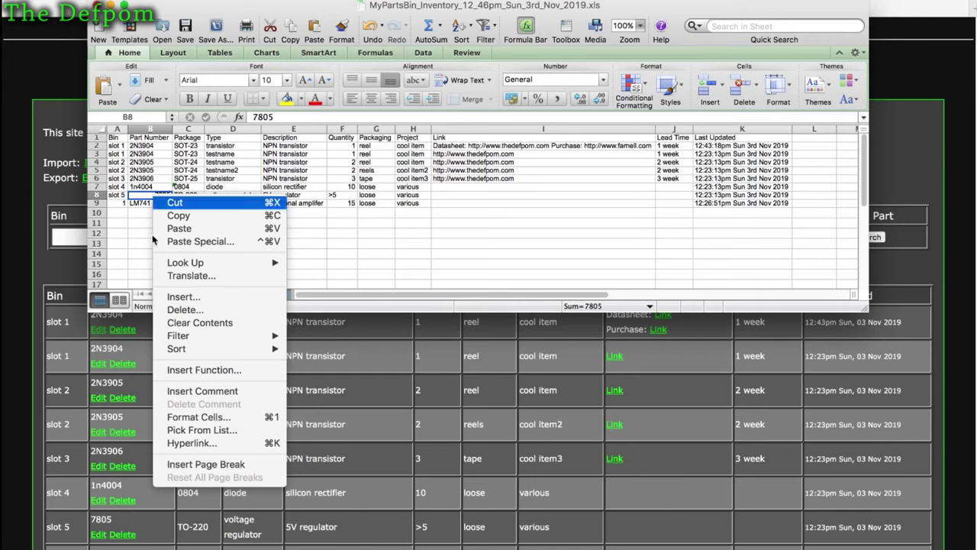
key("Escape")
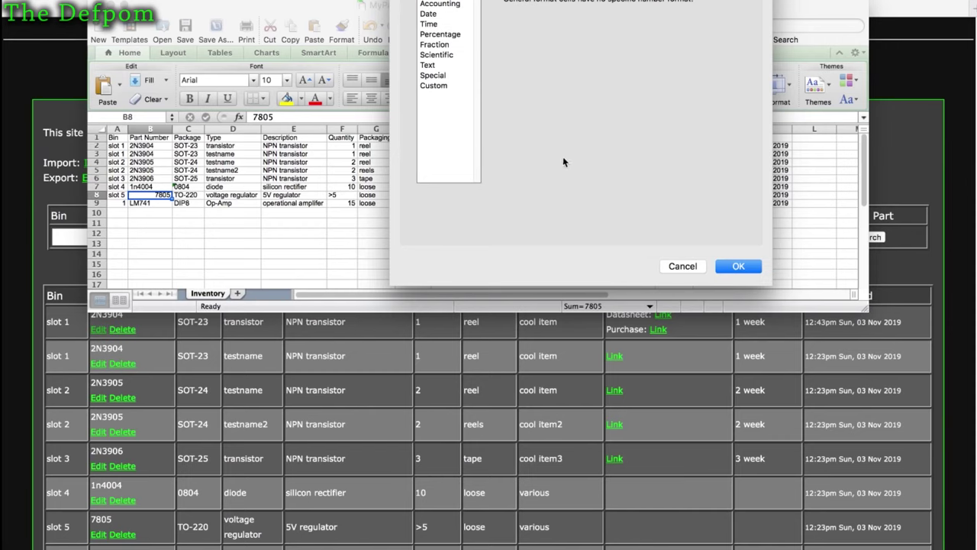
left_click(683, 266)
left_click(242, 244)
- Compare the part number cells of the voltage regulator and the diode, and check the diode's packaging cell
left_click(162, 199)
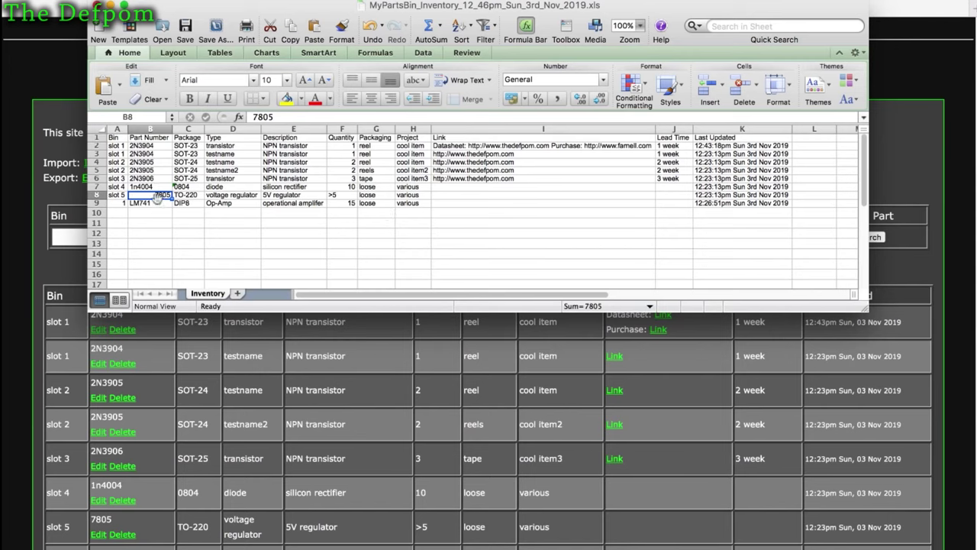
left_click(154, 187)
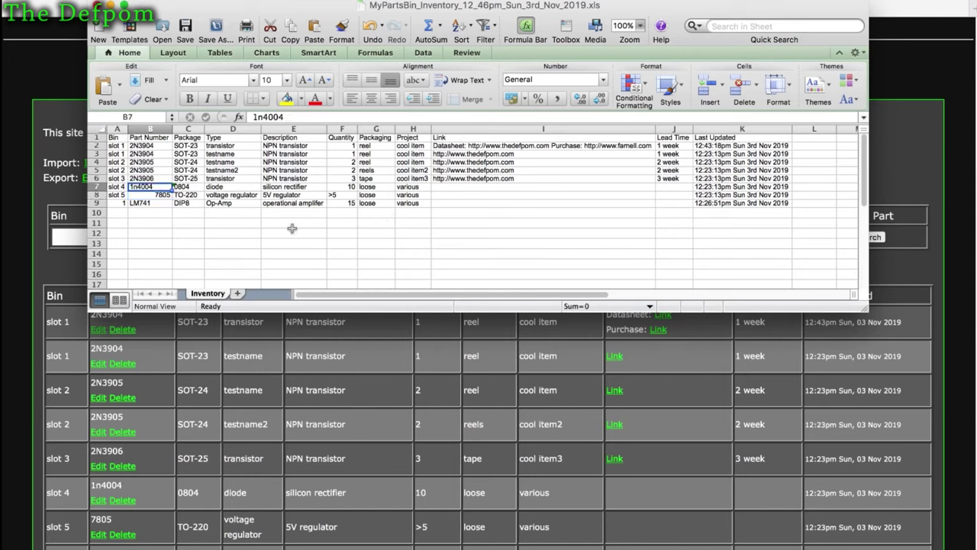
left_click(217, 226)
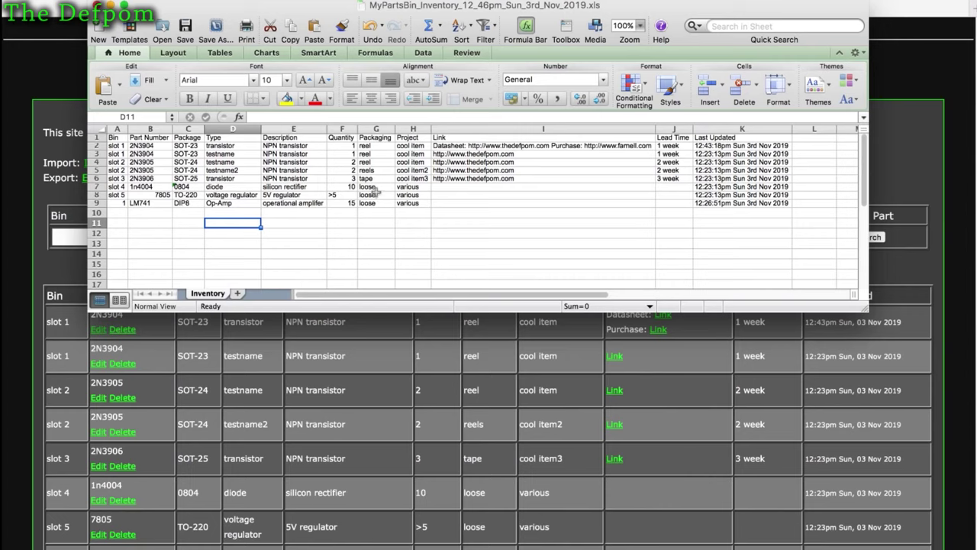
left_click(378, 186)
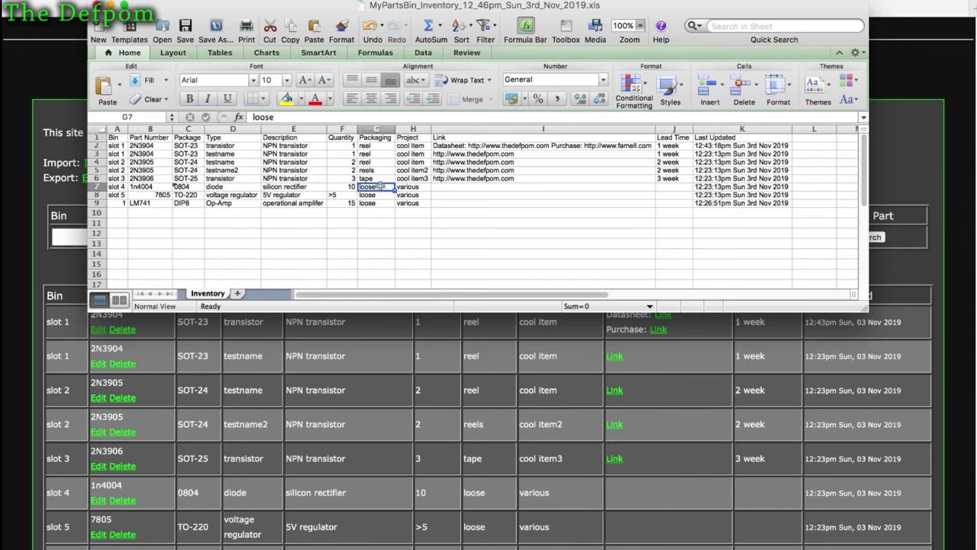
left_click(410, 243)
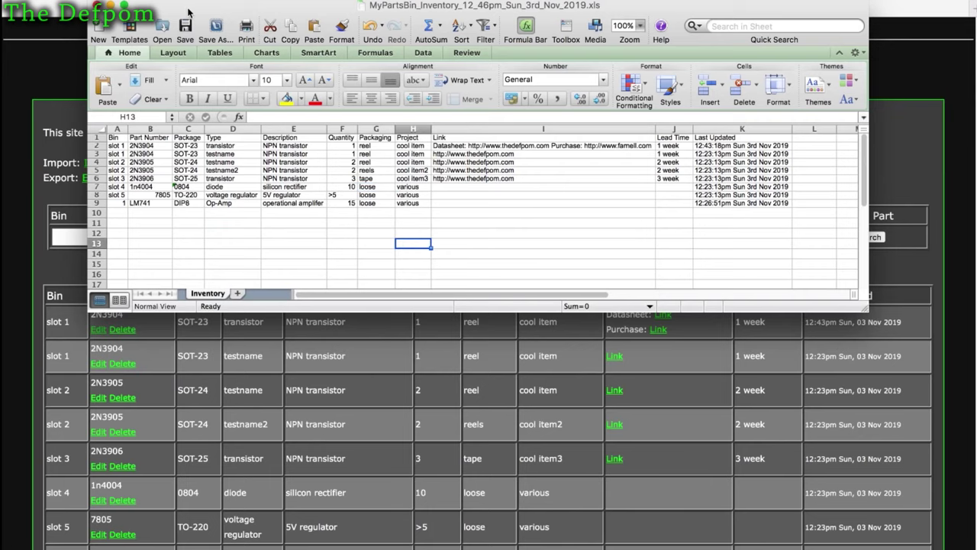
- Reposition the exported inventory spreadsheet window and close the workbook without saving the changes
left_click_drag(189, 9, 191, 35)
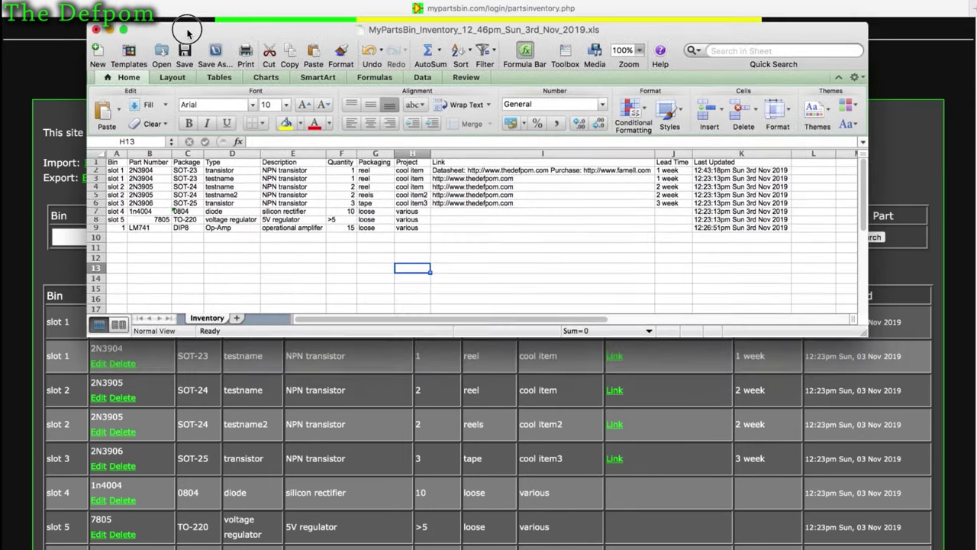
left_click(436, 280)
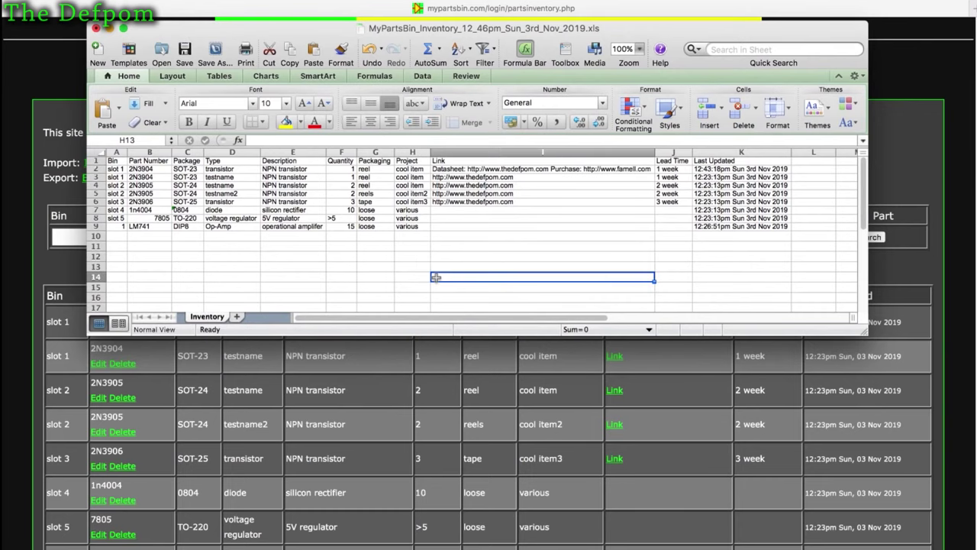
left_click_drag(606, 32, 597, 33)
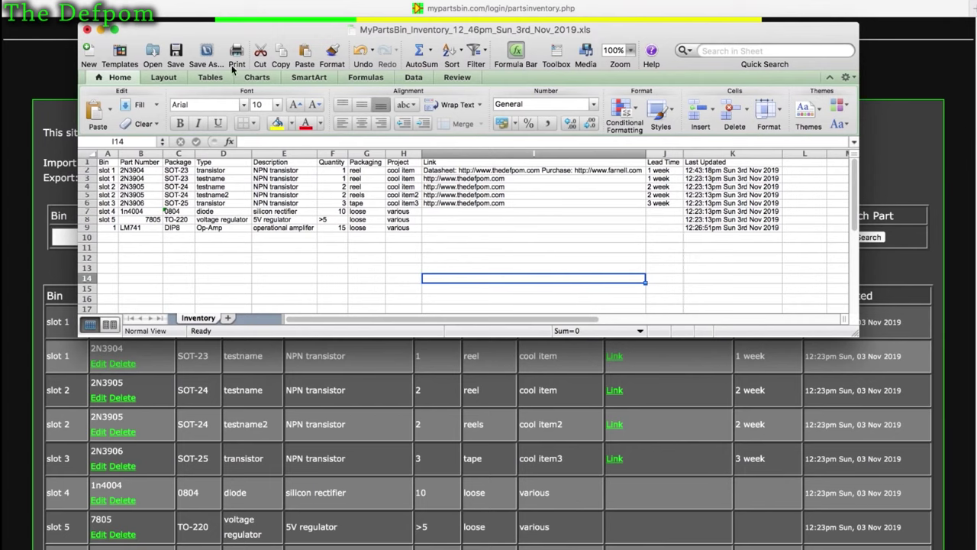
left_click(87, 31)
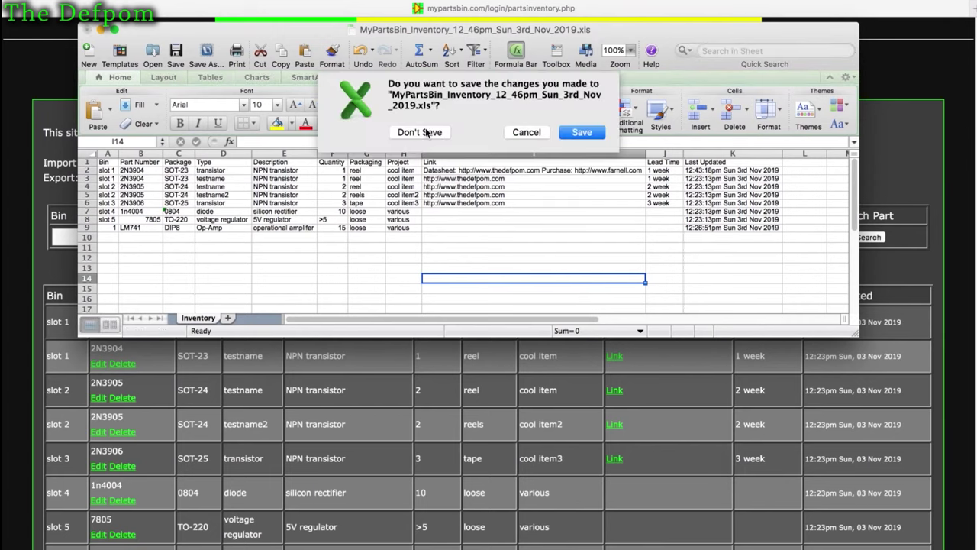
left_click(426, 132)
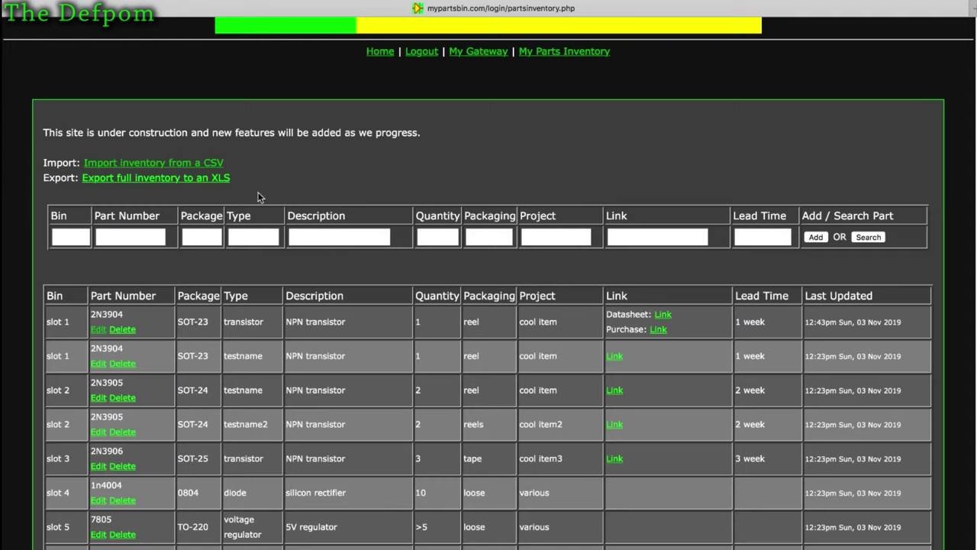
- Go to the CSV inventory import page, open the inventory template and examine its row of column headings
left_click(196, 163)
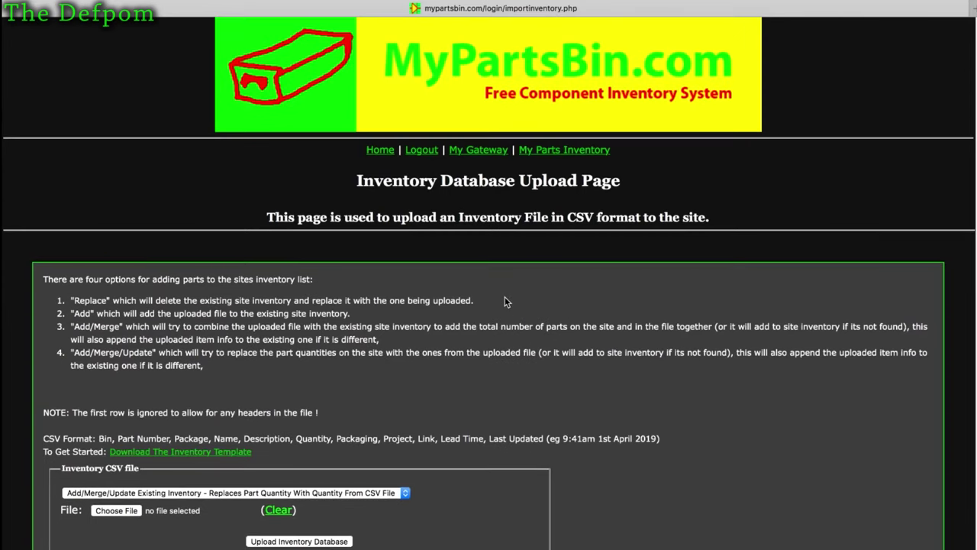
scroll(504, 296, "down", 5)
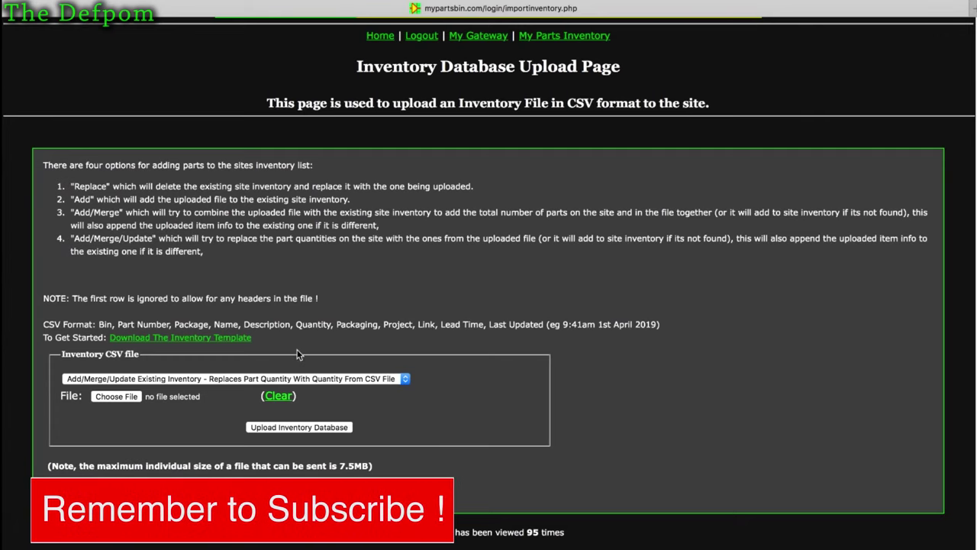
left_click(177, 339)
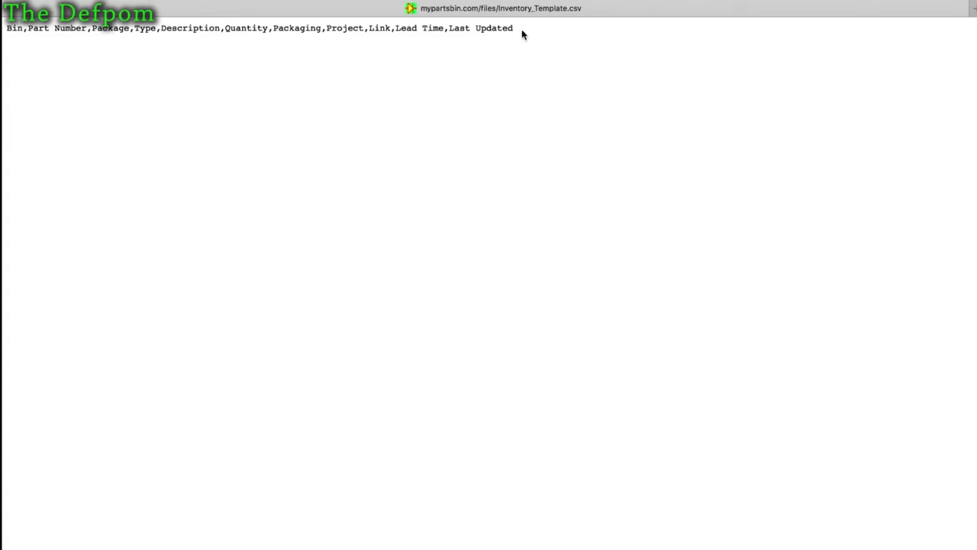
left_click_drag(511, 27, 119, 26)
left_click(6, 31)
left_click_drag(8, 29, 600, 42)
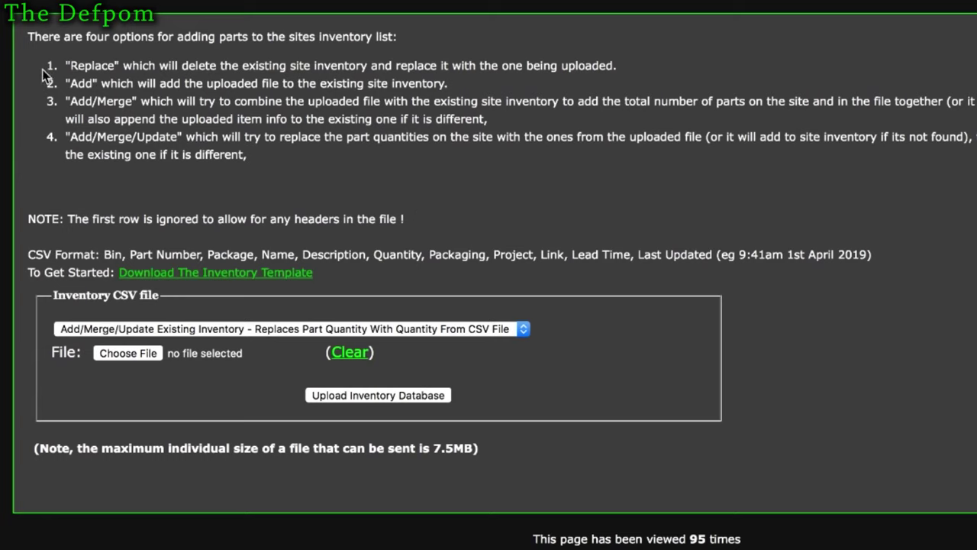
- Review the four import options and set the upload mode to Replace Existing Inventory
left_click_drag(42, 68, 257, 161)
left_click(290, 158)
left_click(247, 330)
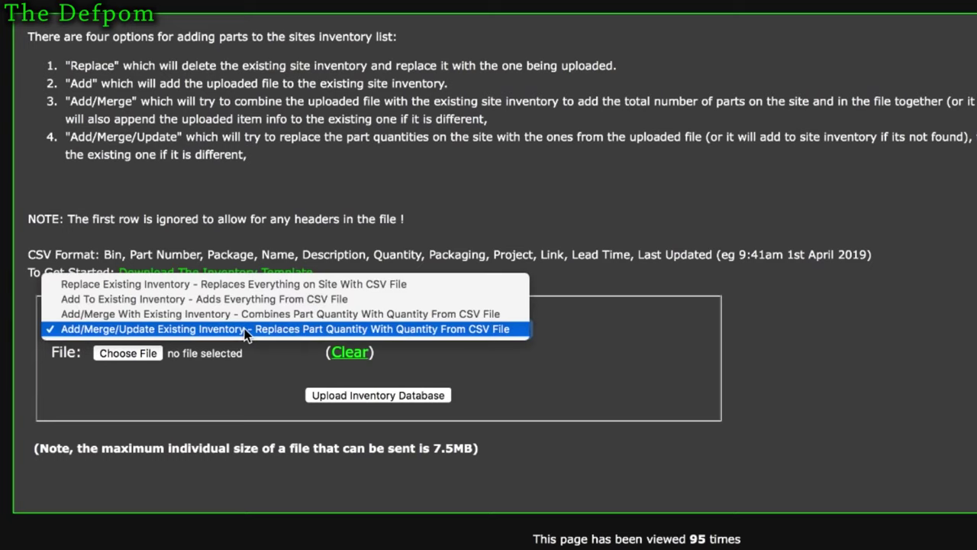
left_click(229, 283)
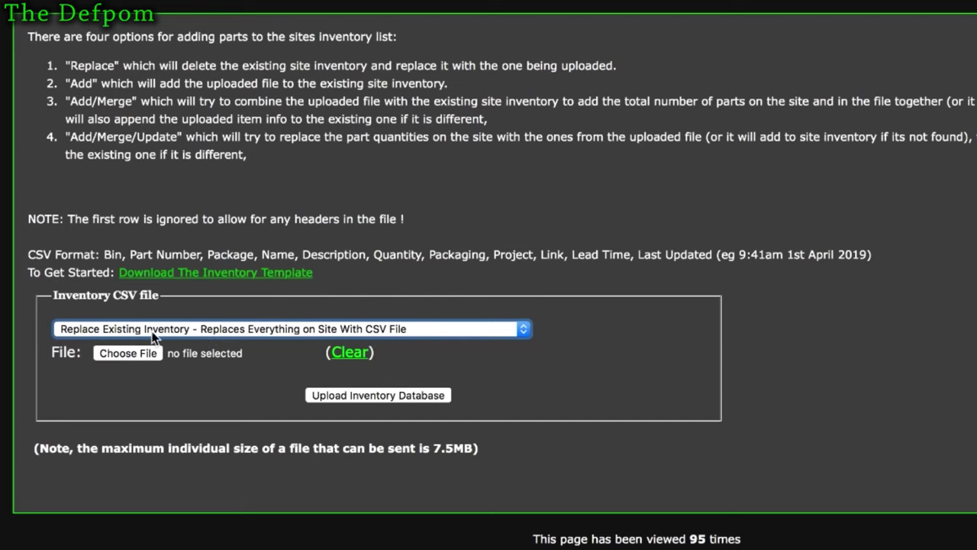
- Switch the upload mode to Add To Existing Inventory and on to Add/Merge With Existing Inventory
left_click(201, 329)
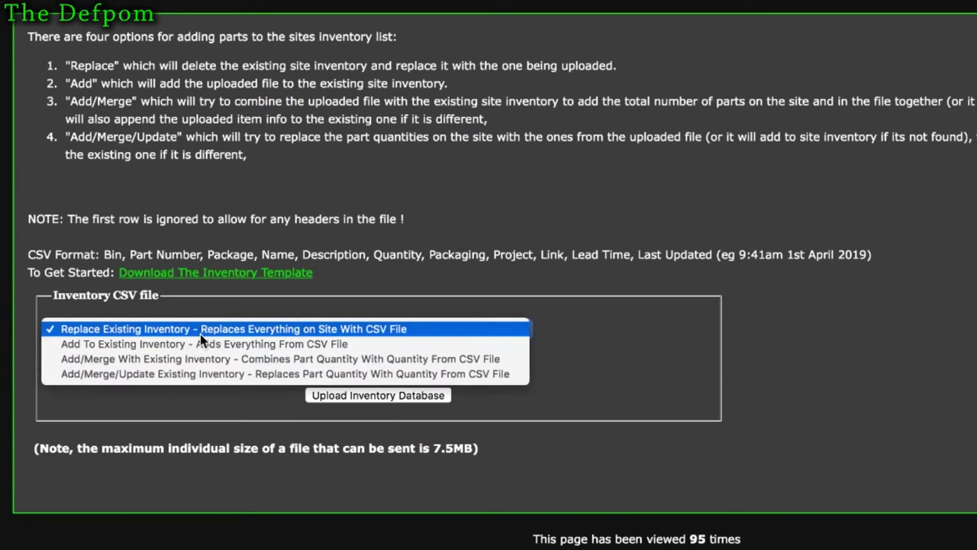
left_click(196, 344)
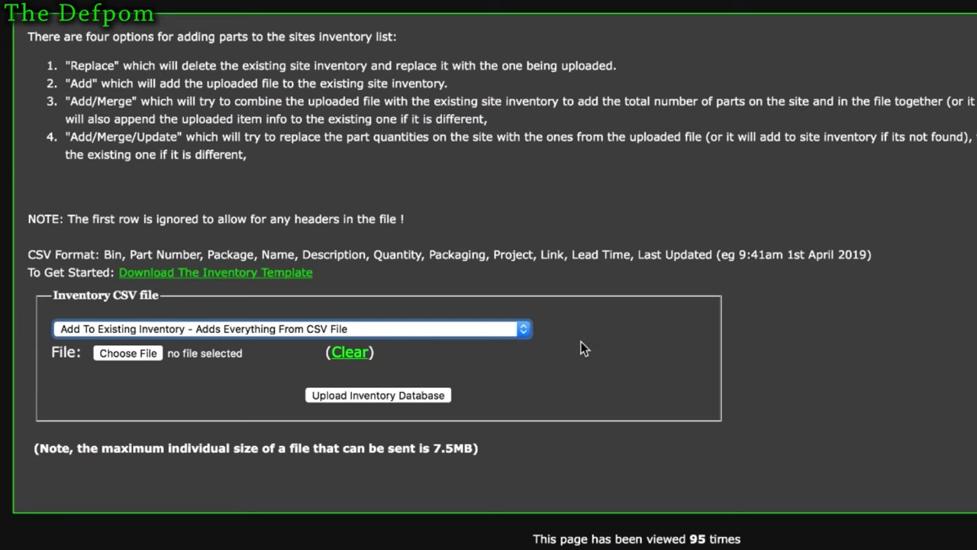
left_click(467, 330)
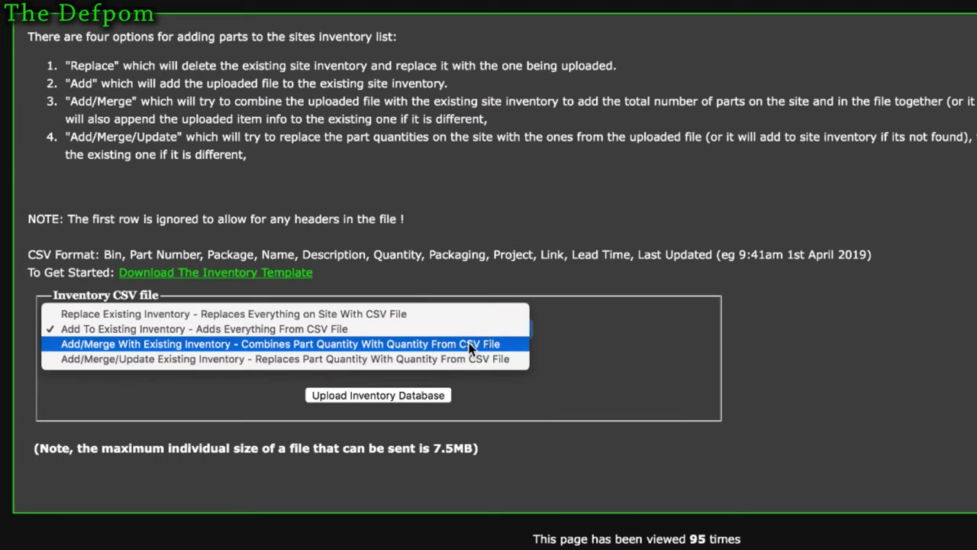
left_click(471, 345)
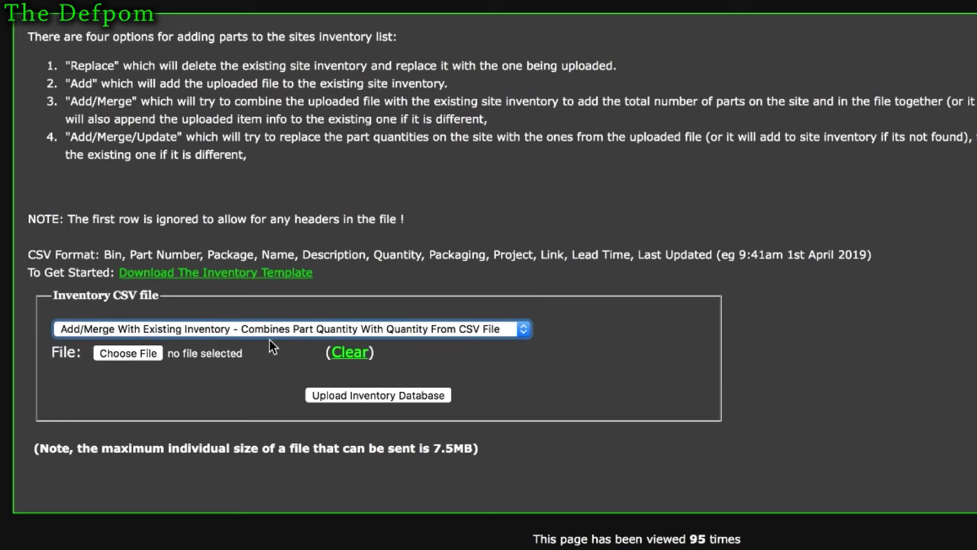
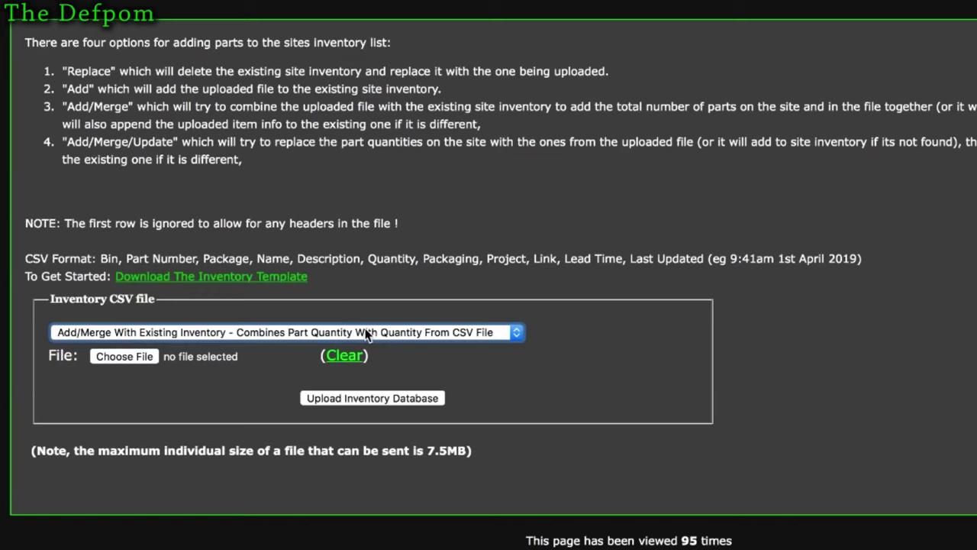
- Switch the upload mode to Add To Existing Inventory and on to Add/Merge/Update Existing Inventory
left_click(366, 334)
left_click(350, 313)
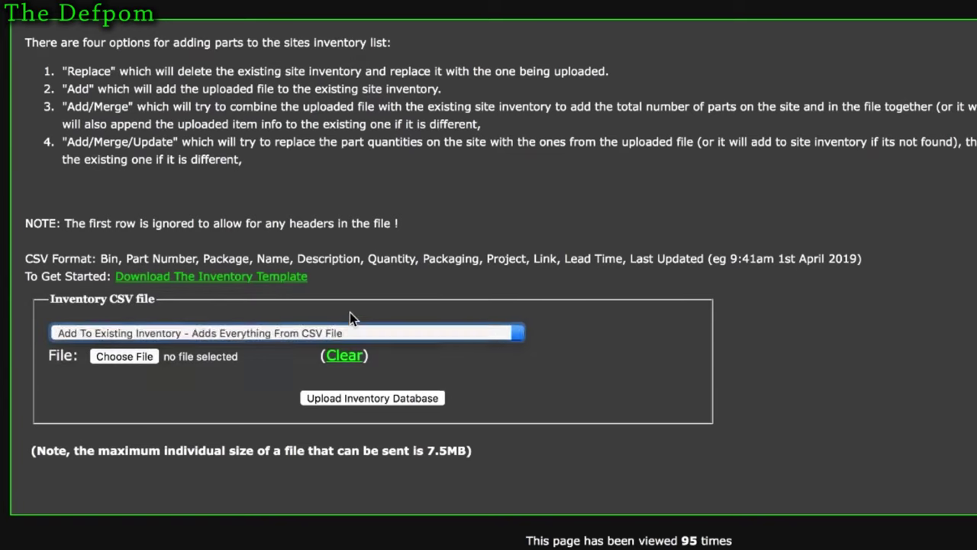
left_click(332, 331)
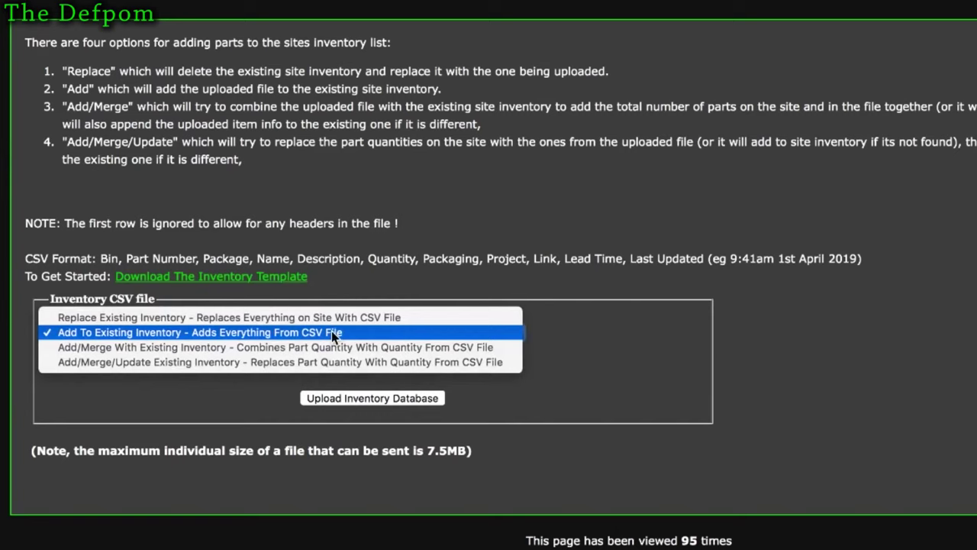
left_click(304, 361)
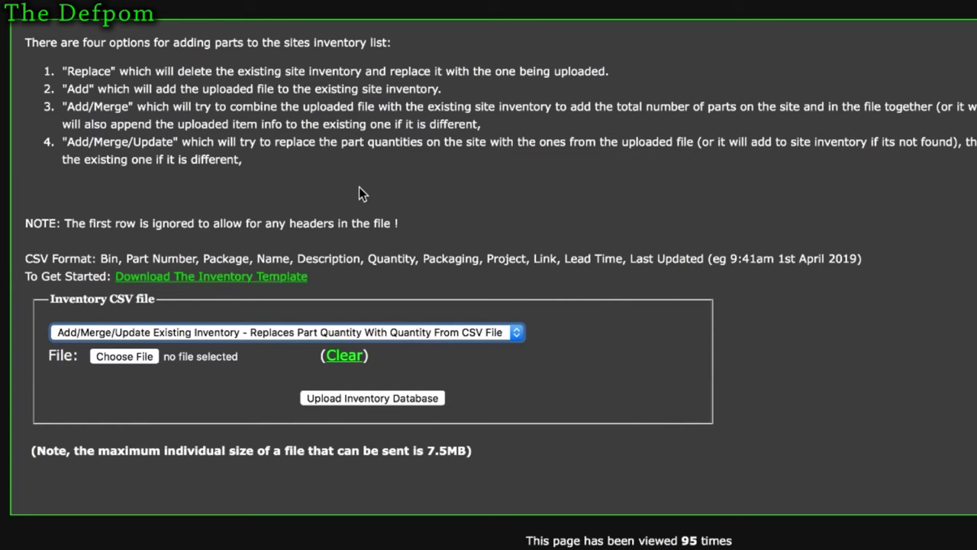
- Choose the Inventory_2 file for the import and set the upload mode to Add/Merge With Existing Inventory
left_click(148, 371)
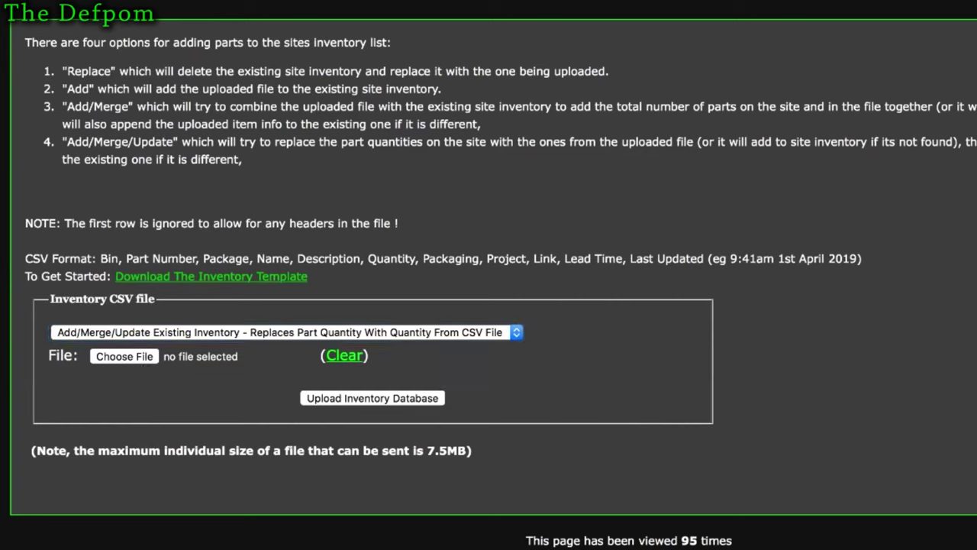
left_click_drag(463, 388, 216, 368)
left_click(191, 335)
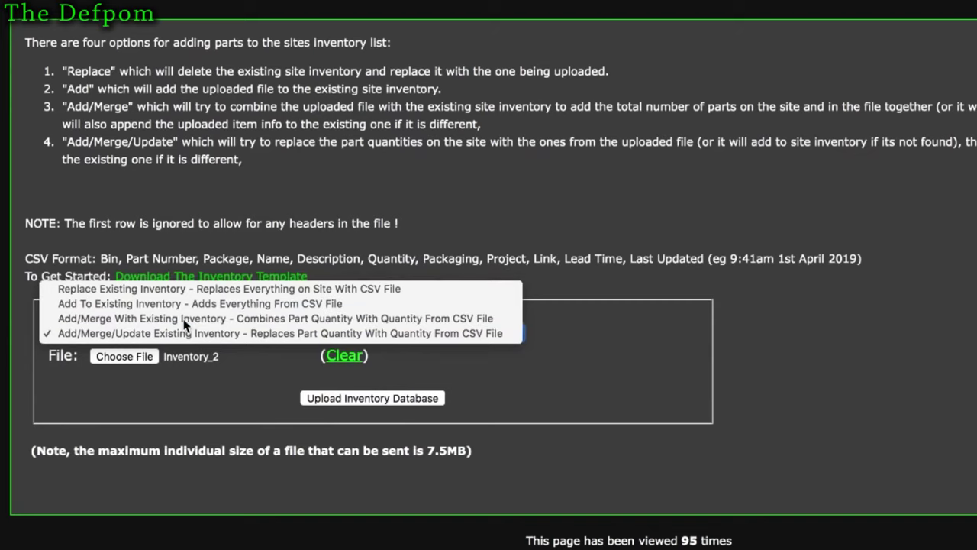
left_click(183, 319)
- Look over the parts inventory list, return to the import page and upload the chosen inventory file
right_click(764, 4)
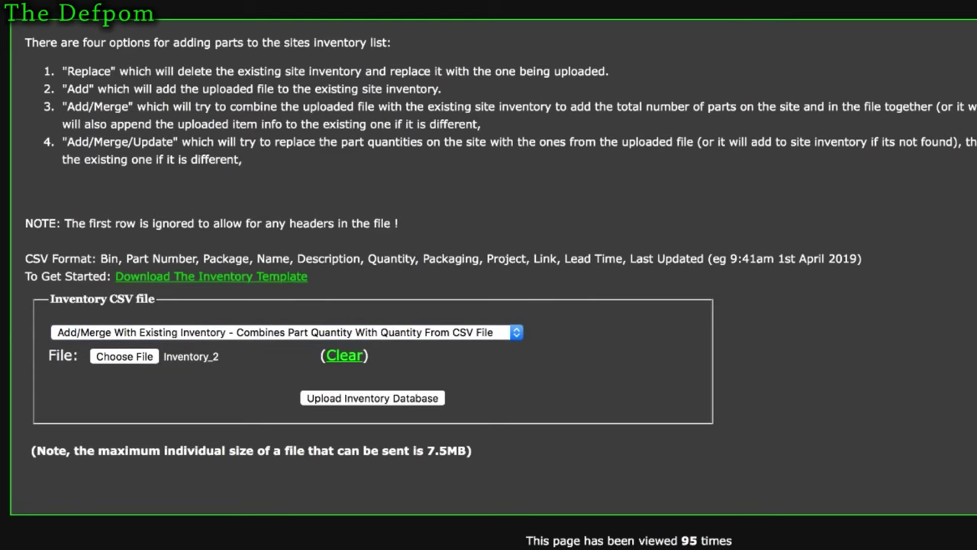
key("Escape")
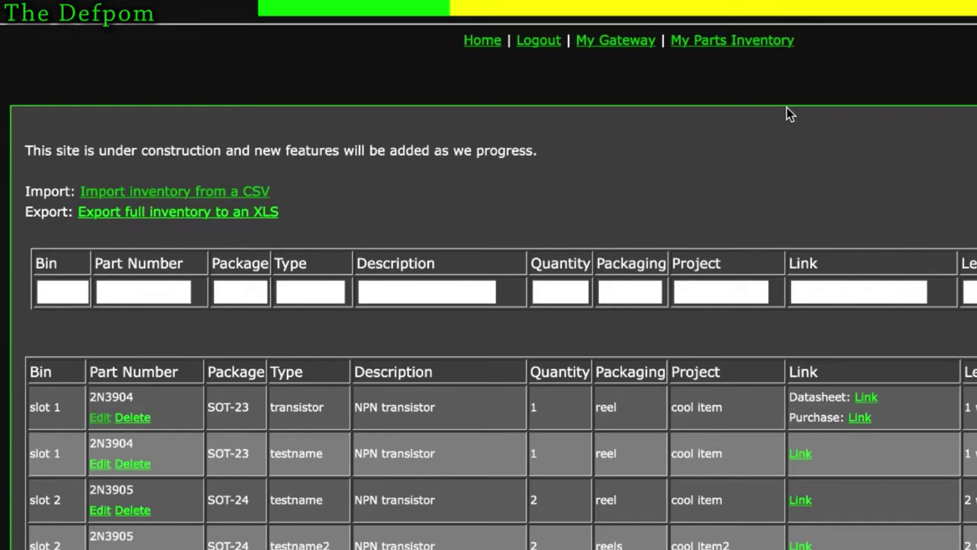
scroll(530, 497, "down", 3)
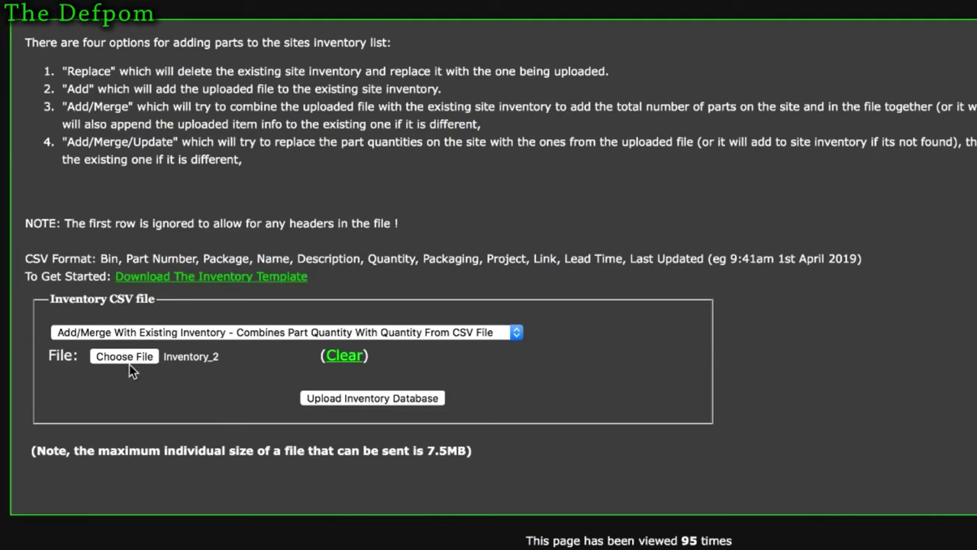
left_click(358, 397)
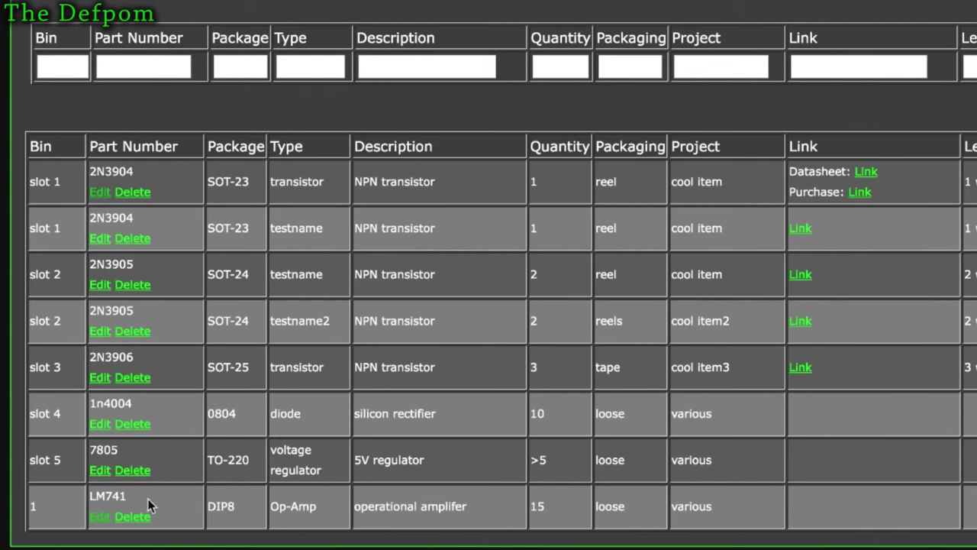
- Examine the LM741 op-amp entry in the parts inventory, highlighting its part number and quantity
left_click(537, 505)
left_click_drag(537, 505, 537, 508)
left_click(122, 497)
double_click(128, 497)
left_click(548, 518)
double_click(536, 507)
left_click_drag(541, 505, 561, 524)
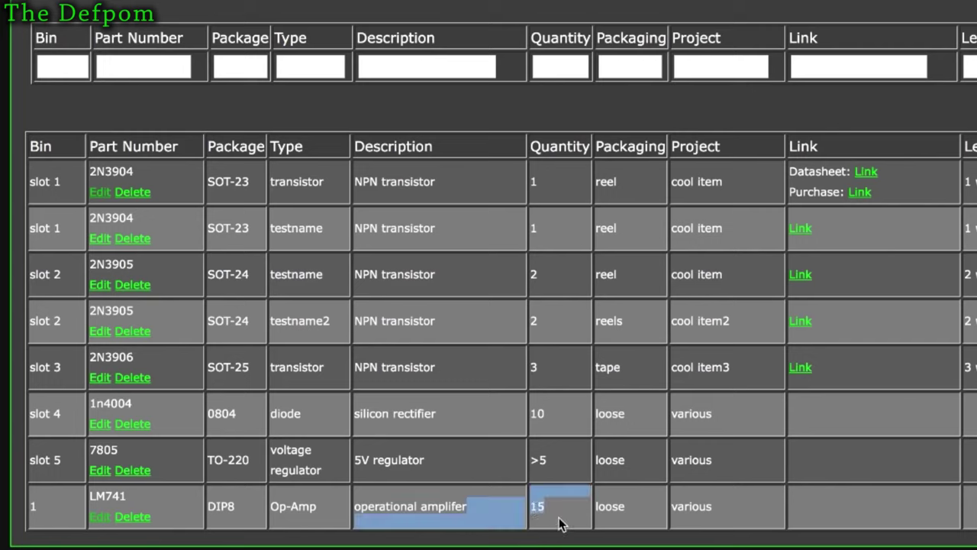
left_click(561, 523)
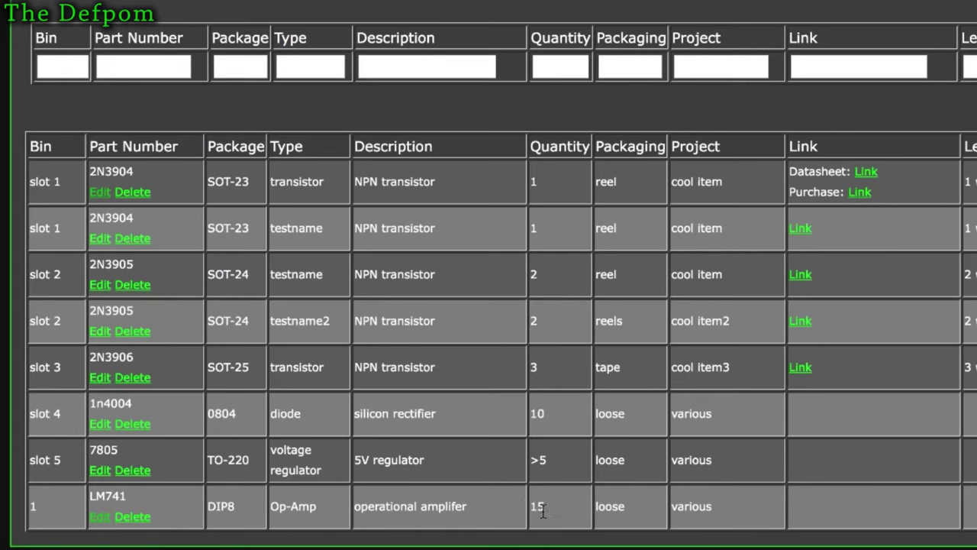
double_click(537, 506)
left_click(737, 517)
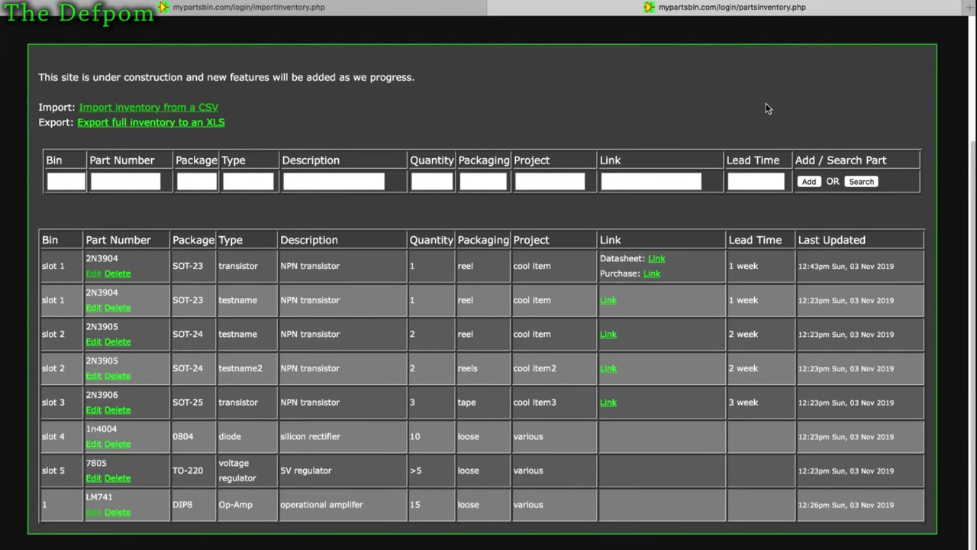
- Log out of the parts inventory site and open the registration page for new accounts
scroll(761, 103, "up", 3)
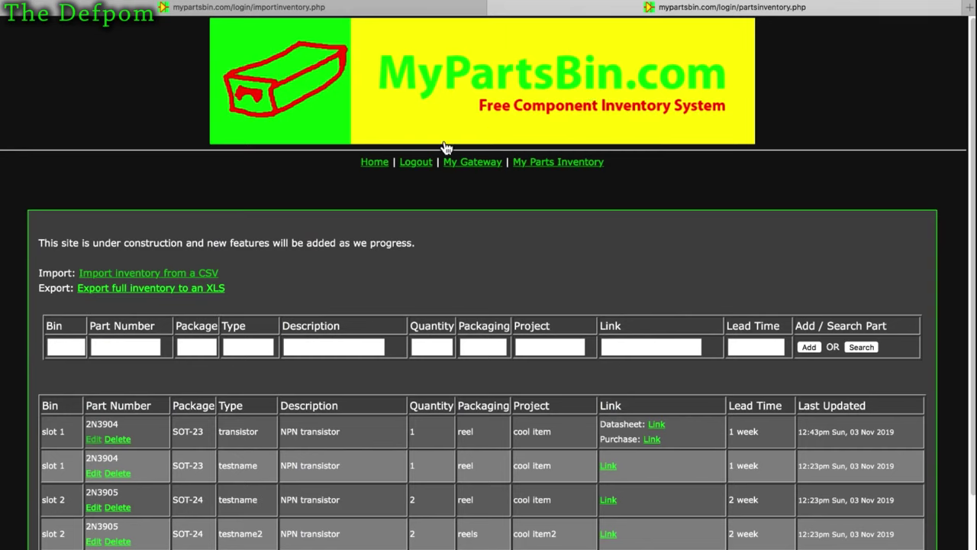
left_click(414, 166)
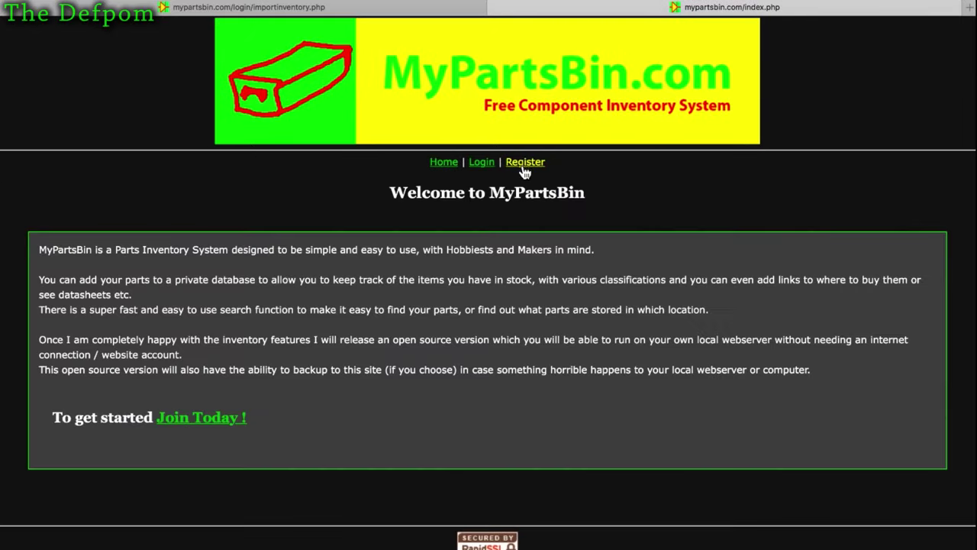
left_click(525, 164)
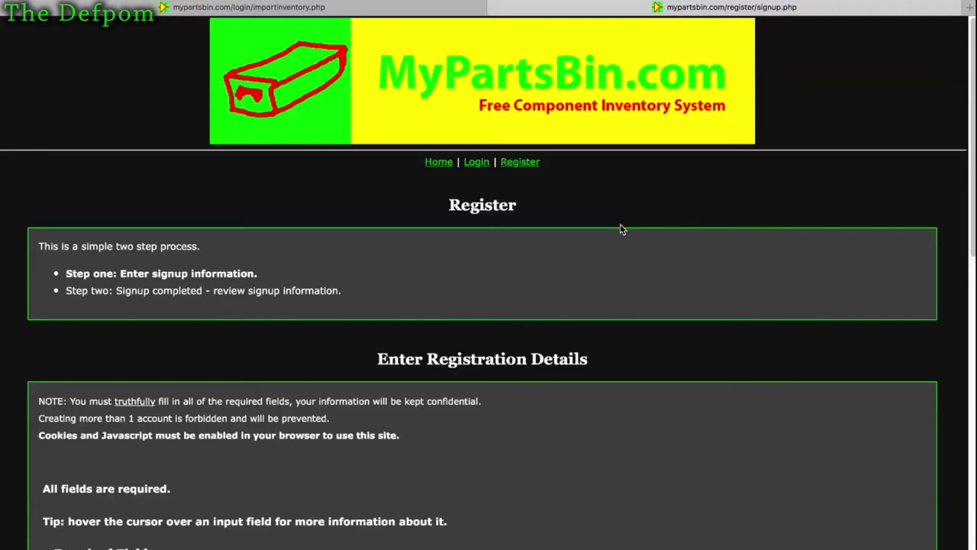
- Review the whole registration form, including its full name, contact details and site login sections
scroll(620, 226, "down", 10)
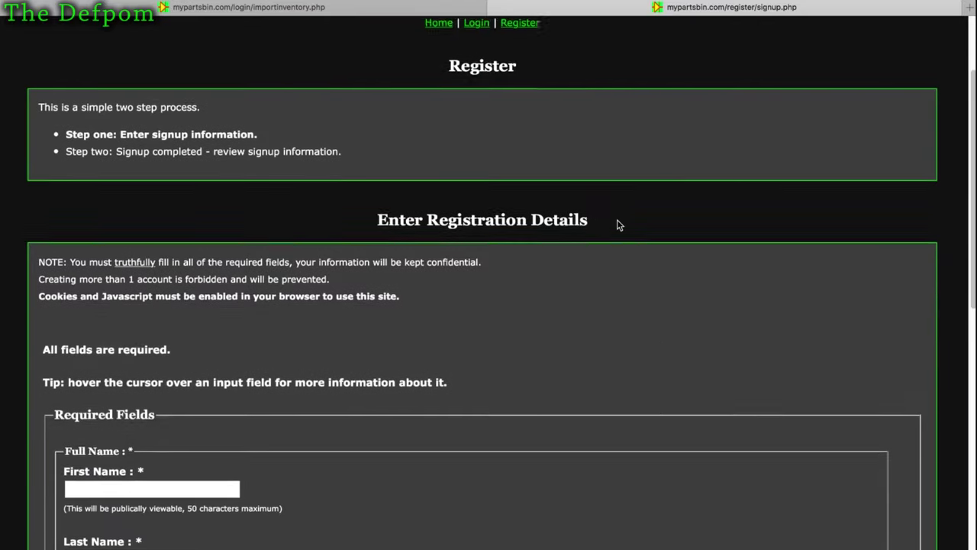
scroll(617, 222, "up", 3)
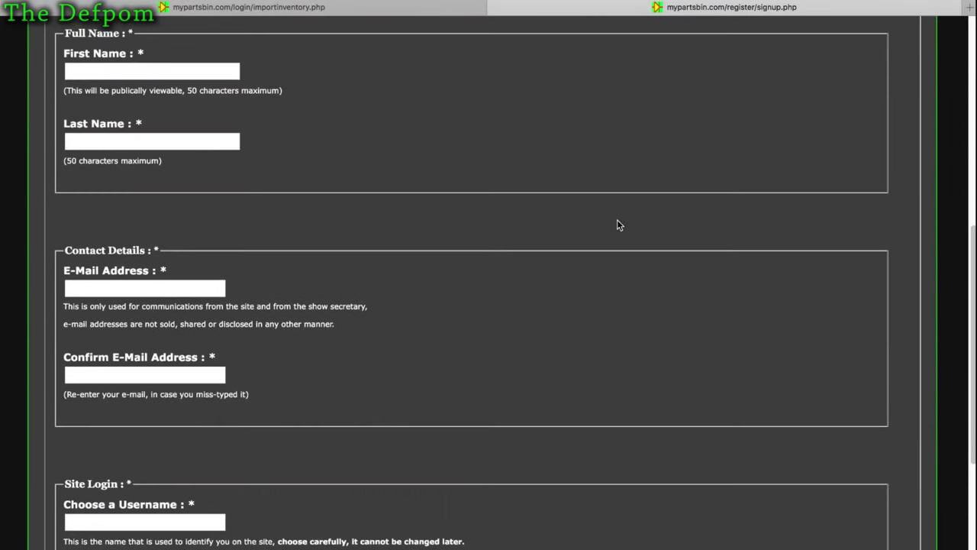
scroll(201, 167, "down", 2)
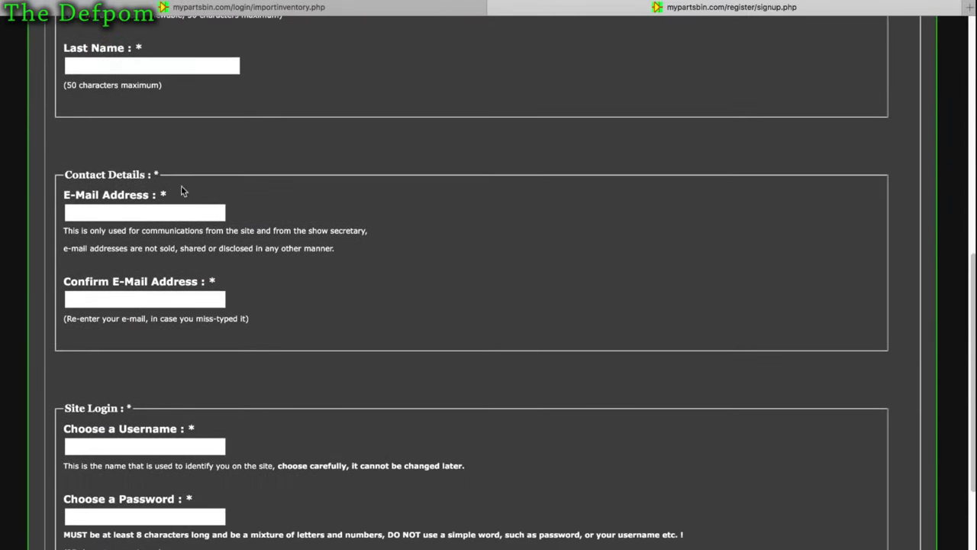
scroll(360, 303, "down", 4)
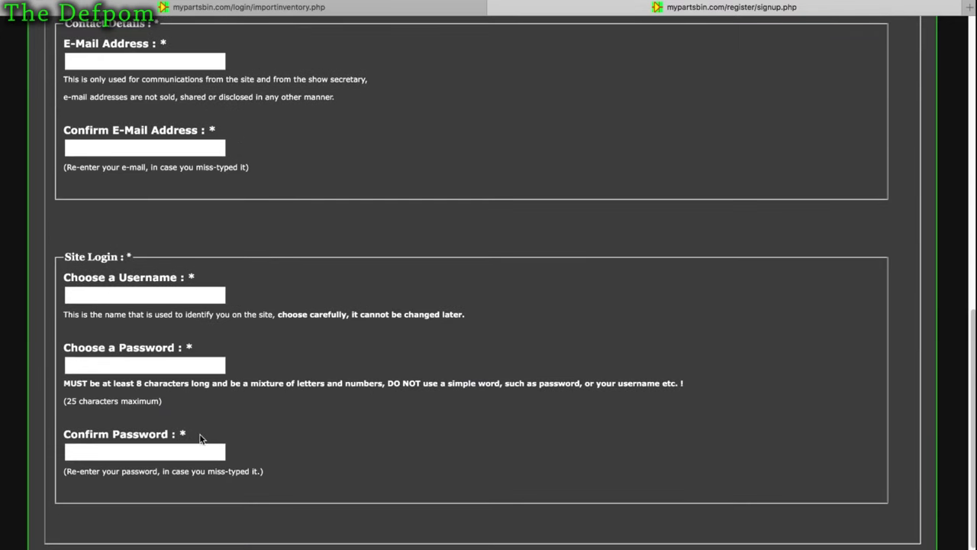
scroll(201, 436, "down", 8)
scroll(206, 422, "up", 20)
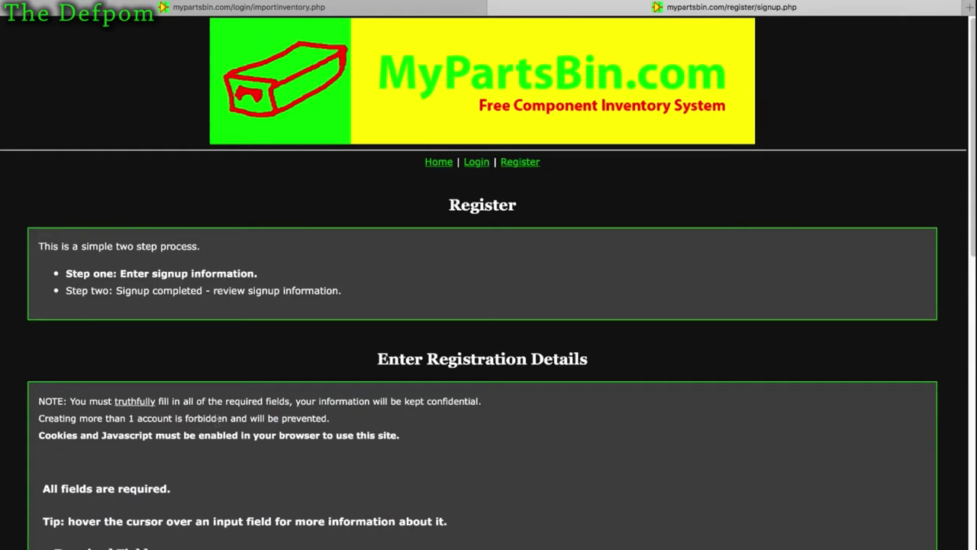
- Read the Last Name field's input tip and examine the required name and contact fields again
scroll(215, 419, "down", 10)
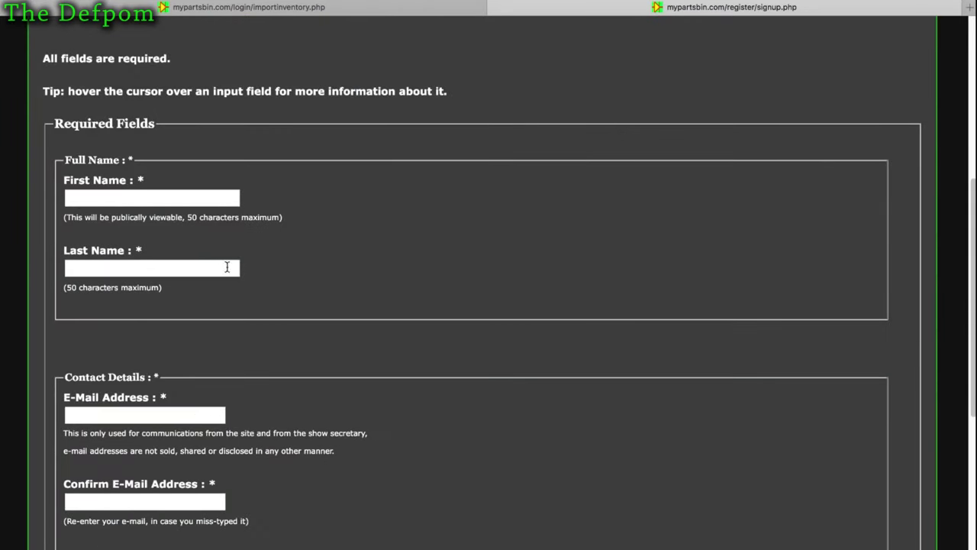
mouse_move(221, 267)
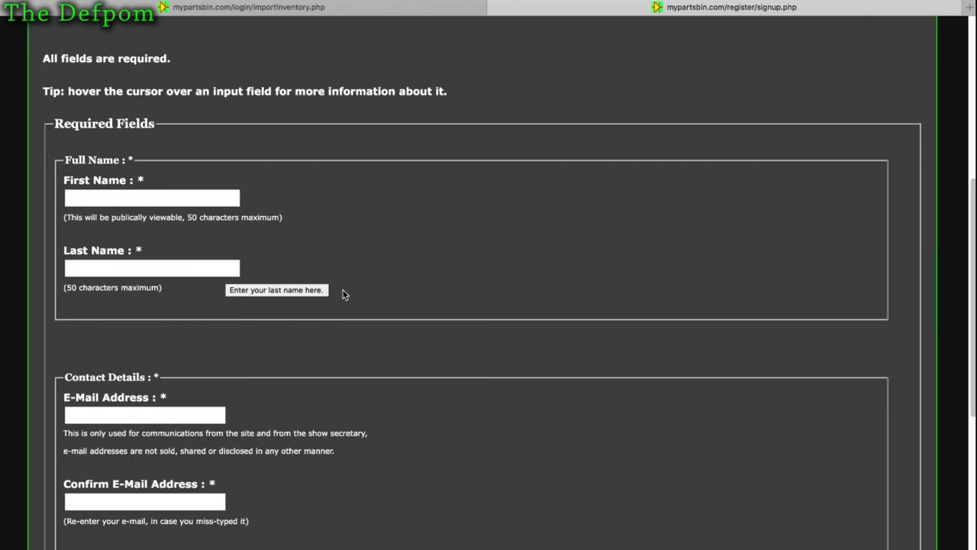
scroll(363, 336, "down", 1)
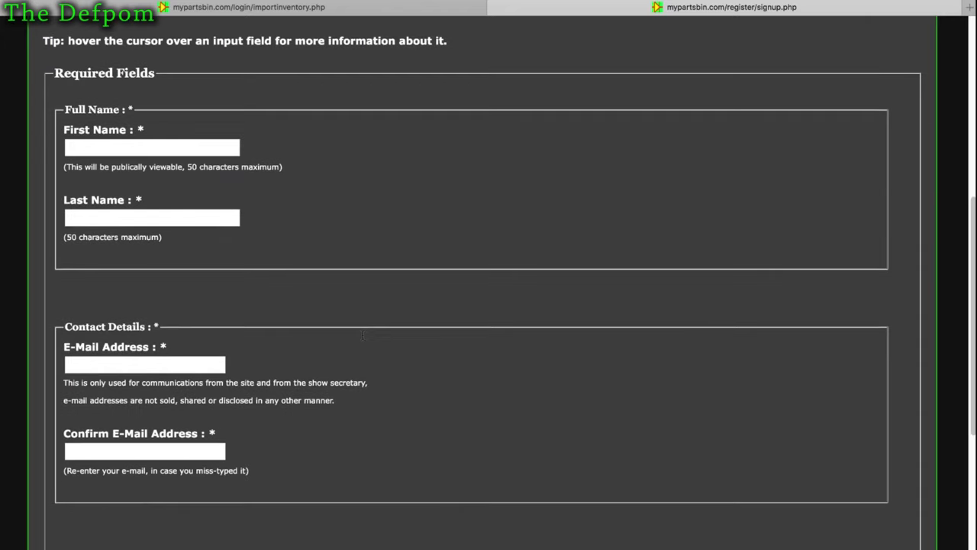
scroll(363, 334, "down", 1)
scroll(362, 333, "up", 2)
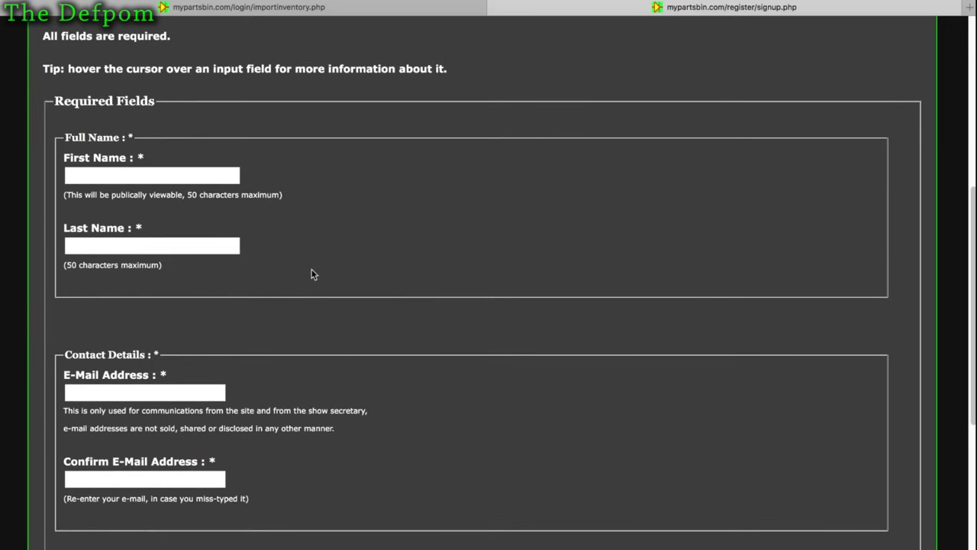
left_click(166, 245)
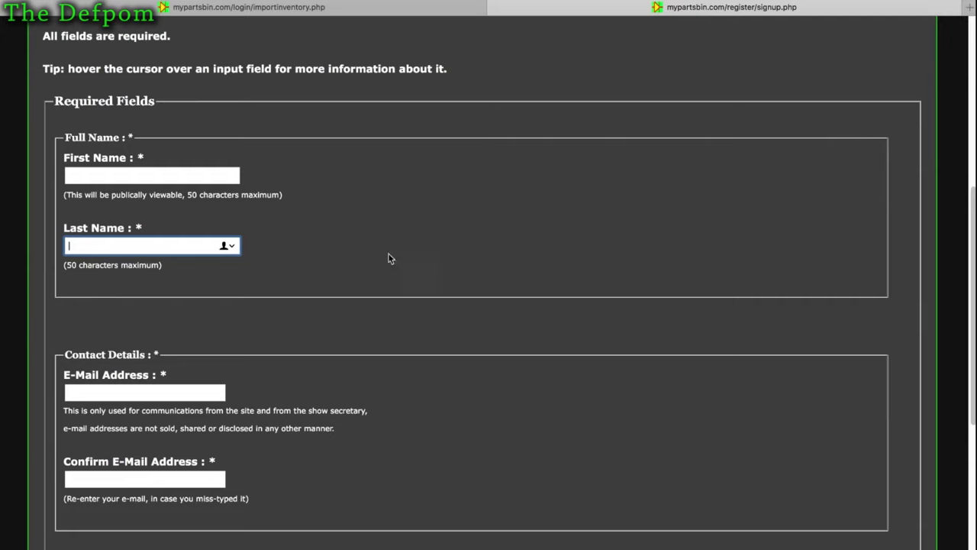
scroll(446, 275, "down", 1)
scroll(446, 270, "down", 1)
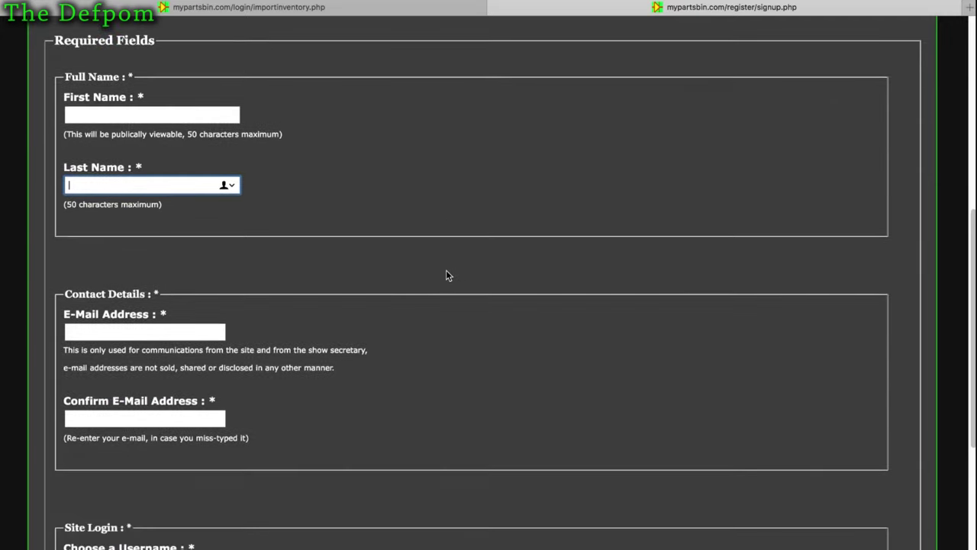
scroll(447, 272, "up", 7)
scroll(448, 273, "down", 1)
scroll(454, 259, "up", 5)
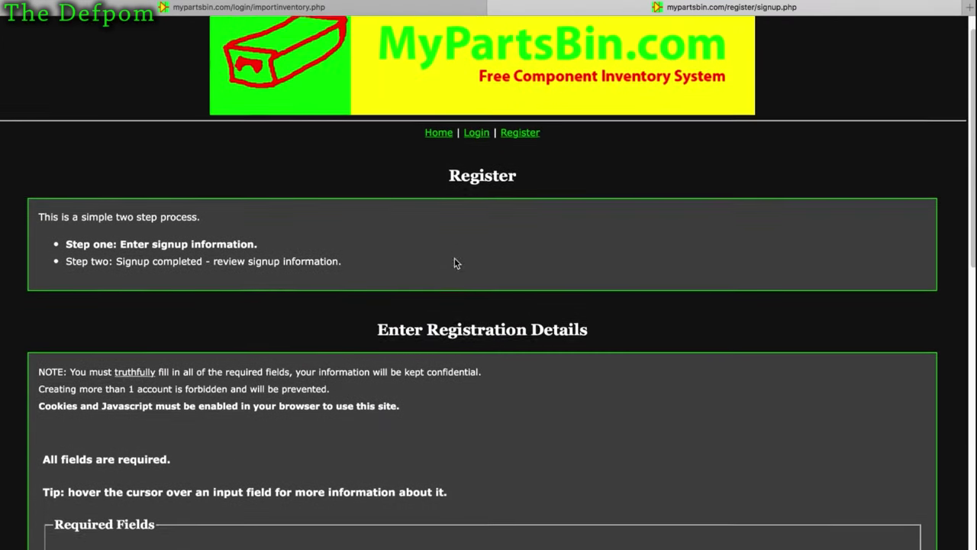
- Return to the site's home page and highlight the paragraph about the planned open source version
left_click(449, 166)
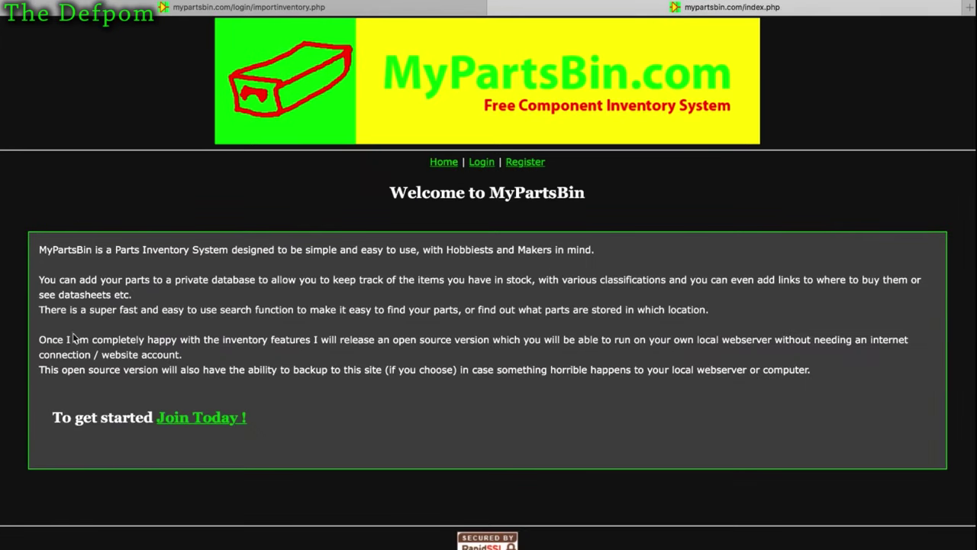
left_click_drag(40, 340, 357, 386)
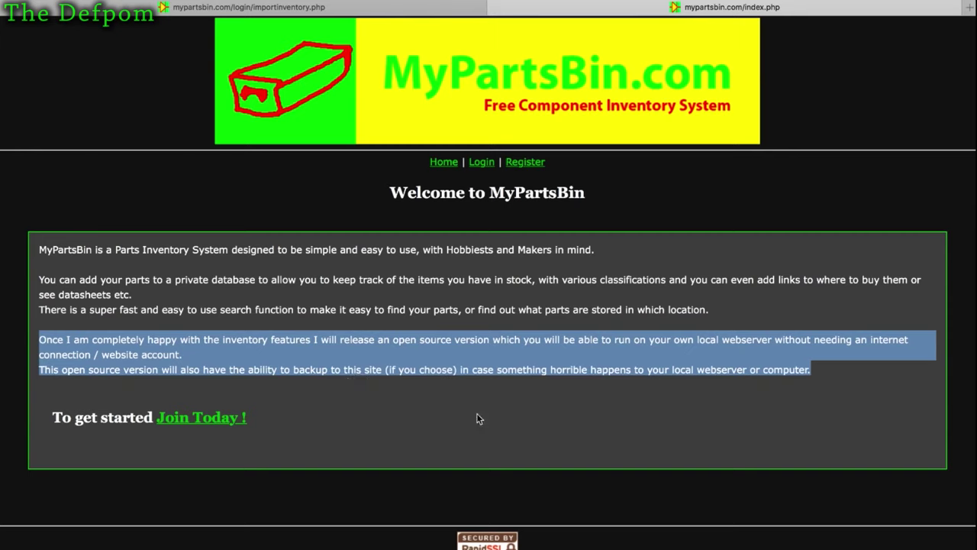
left_click(451, 401)
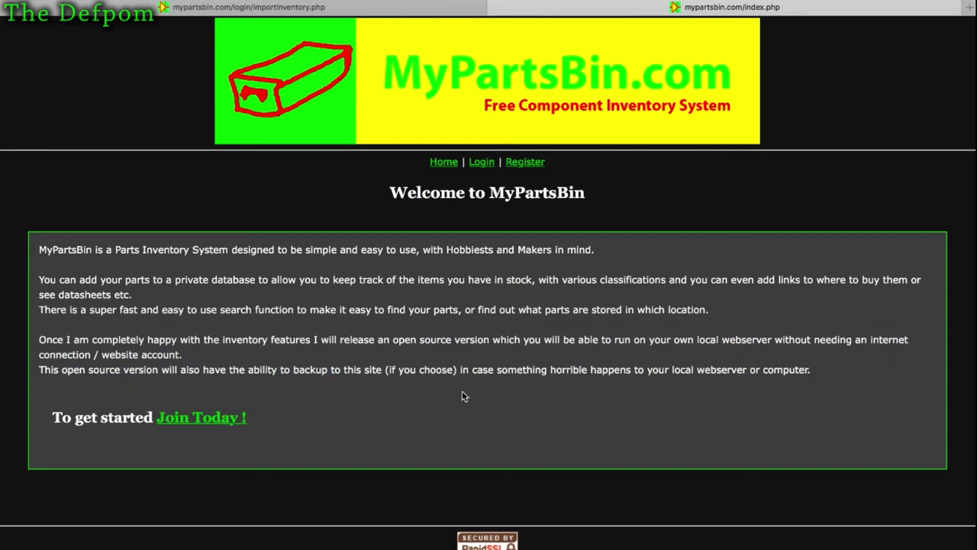